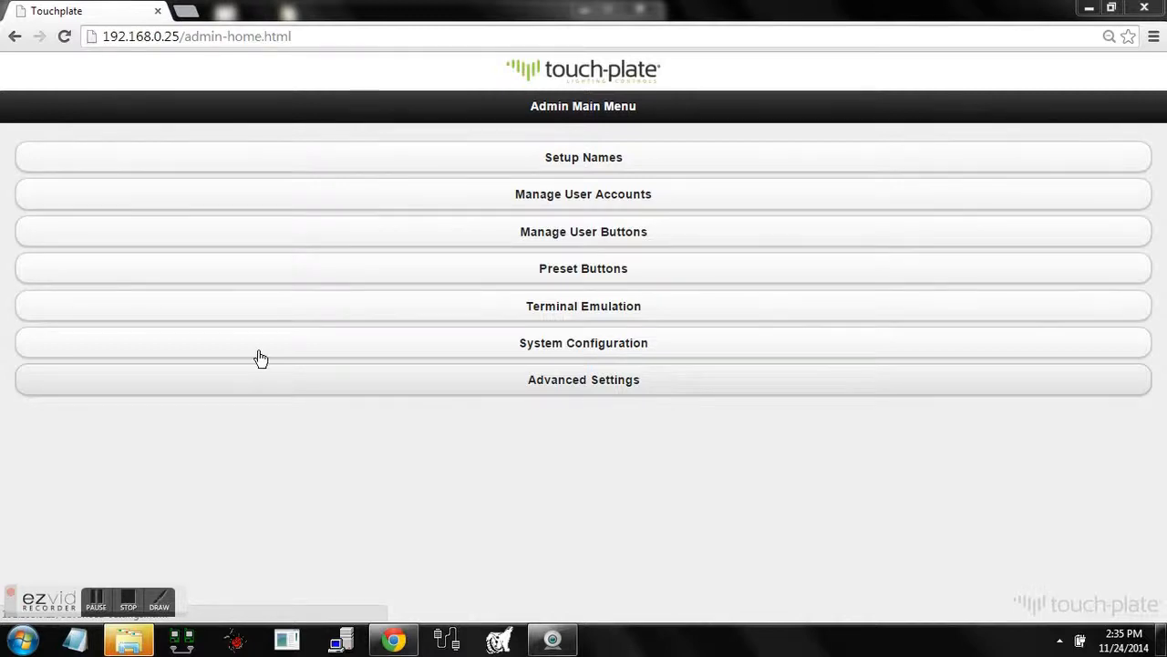
Step: Rename output 6 (O 6 : D 6) as "Dimmer 6" in the output naming setup and save it
{"action": "left_click", "coordinate": [309, 162]}
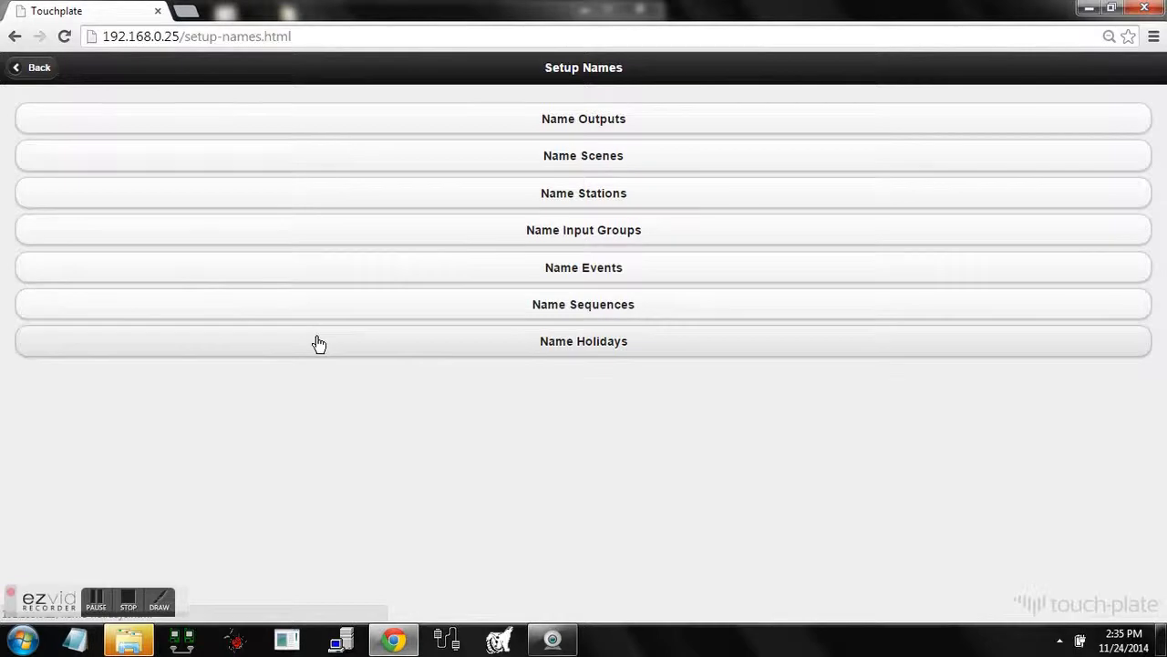
{"action": "left_click", "coordinate": [387, 121]}
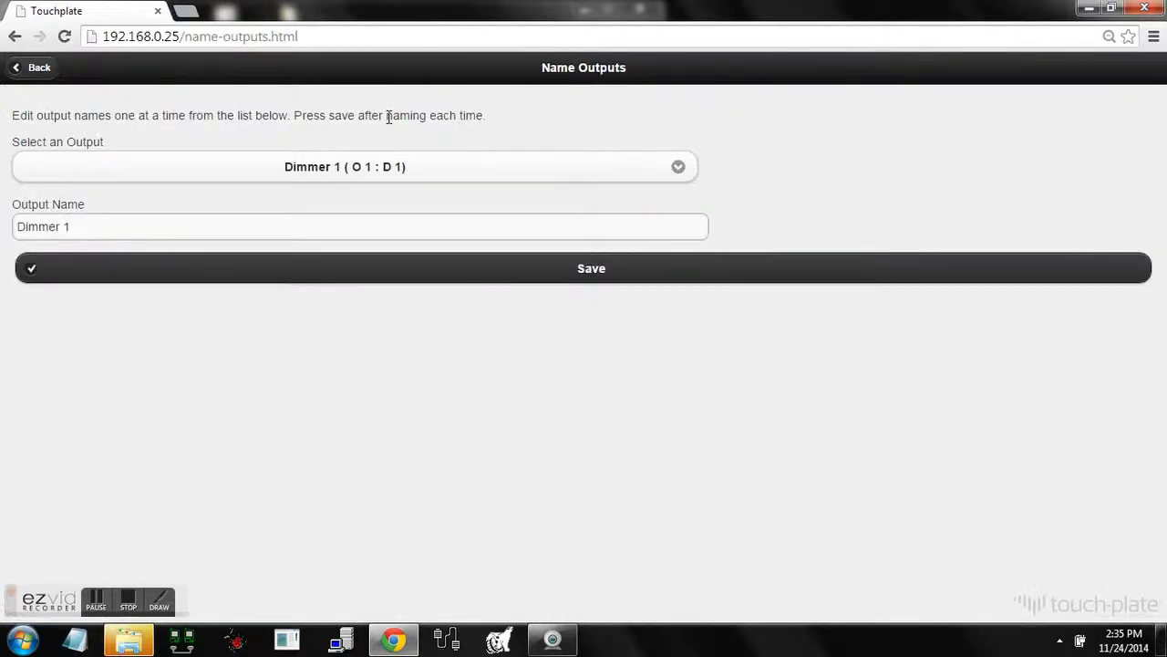
{"action": "left_click", "coordinate": [404, 166]}
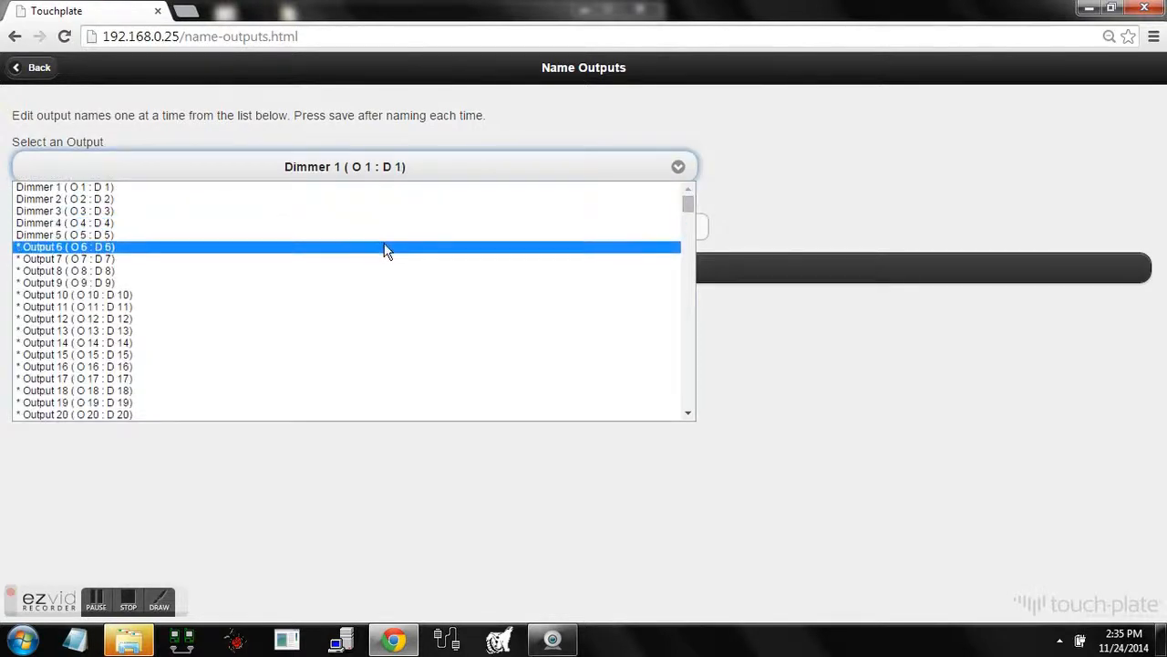
{"action": "left_click", "coordinate": [385, 247]}
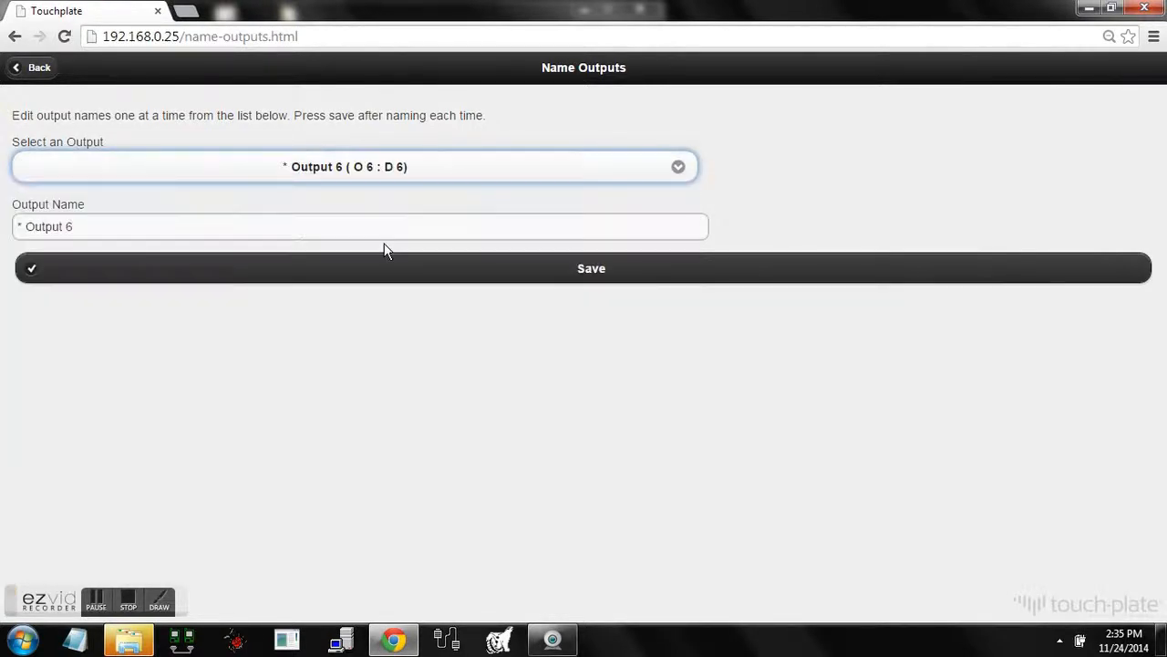
{"action": "left_click_drag", "start_coordinate": [93, 225], "coordinate": [16, 225]}
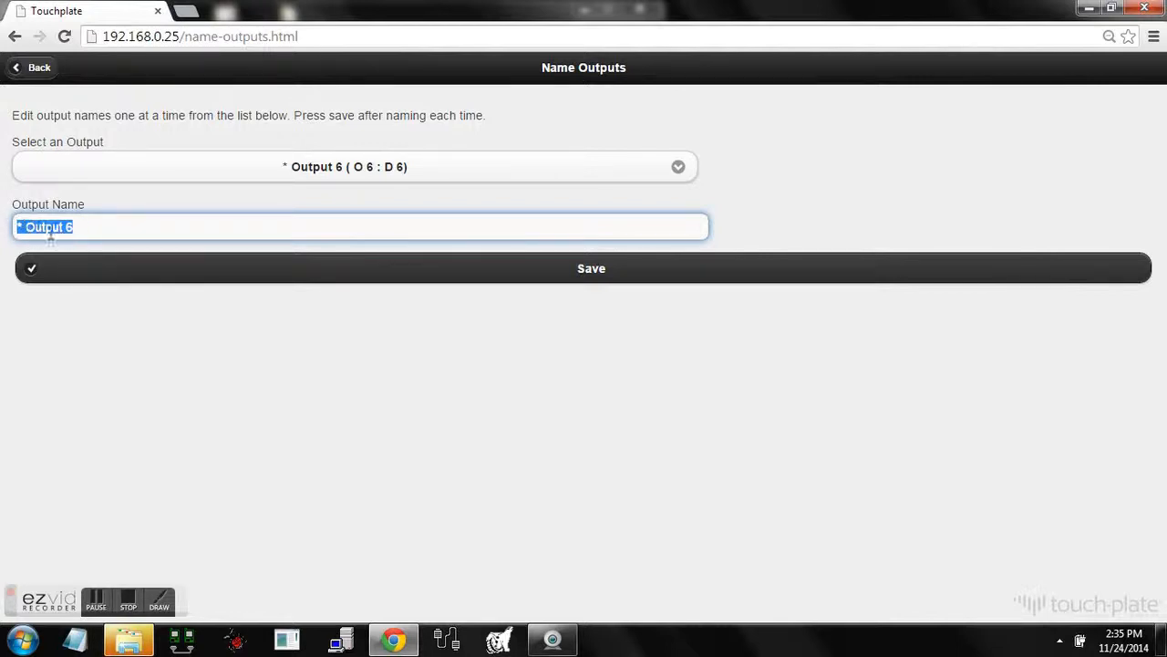
{"action": "key", "text": "BackSpace"}
{"action": "type", "text": "Dimmer"}
{"action": "left_click", "coordinate": [134, 269]}
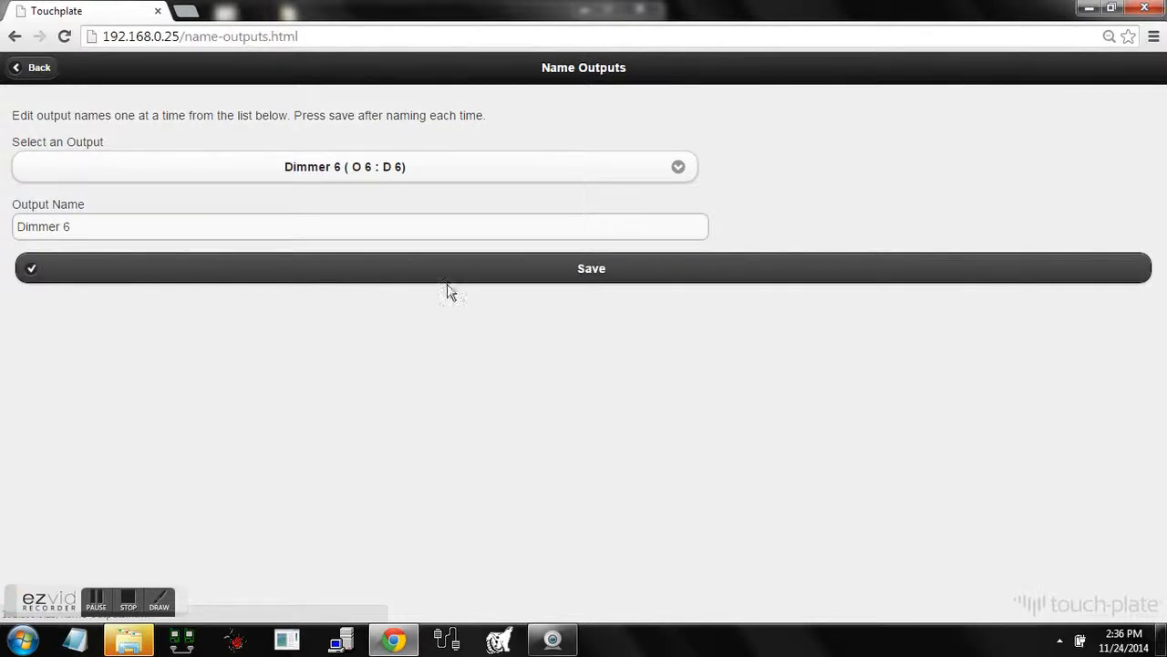
Step: Rename output 80 (O 80 : R 8) as "Relay 8", save it, and return to the Setup Names page
{"action": "left_click", "coordinate": [530, 175]}
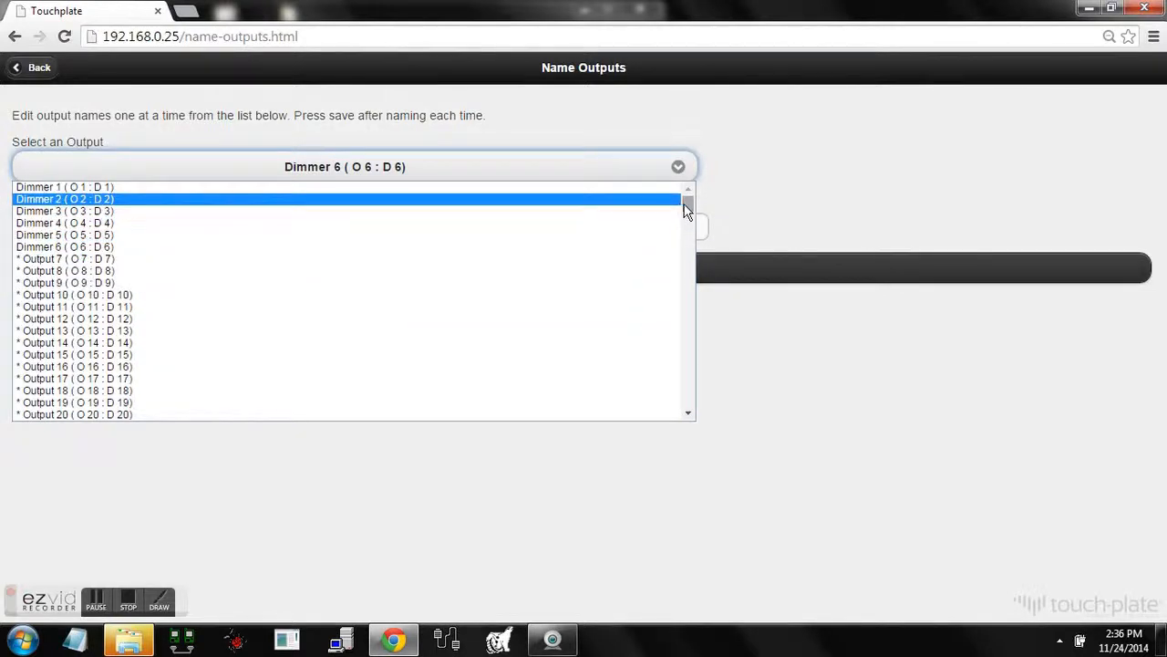
{"action": "left_click_drag", "start_coordinate": [688, 208], "coordinate": [689, 256]}
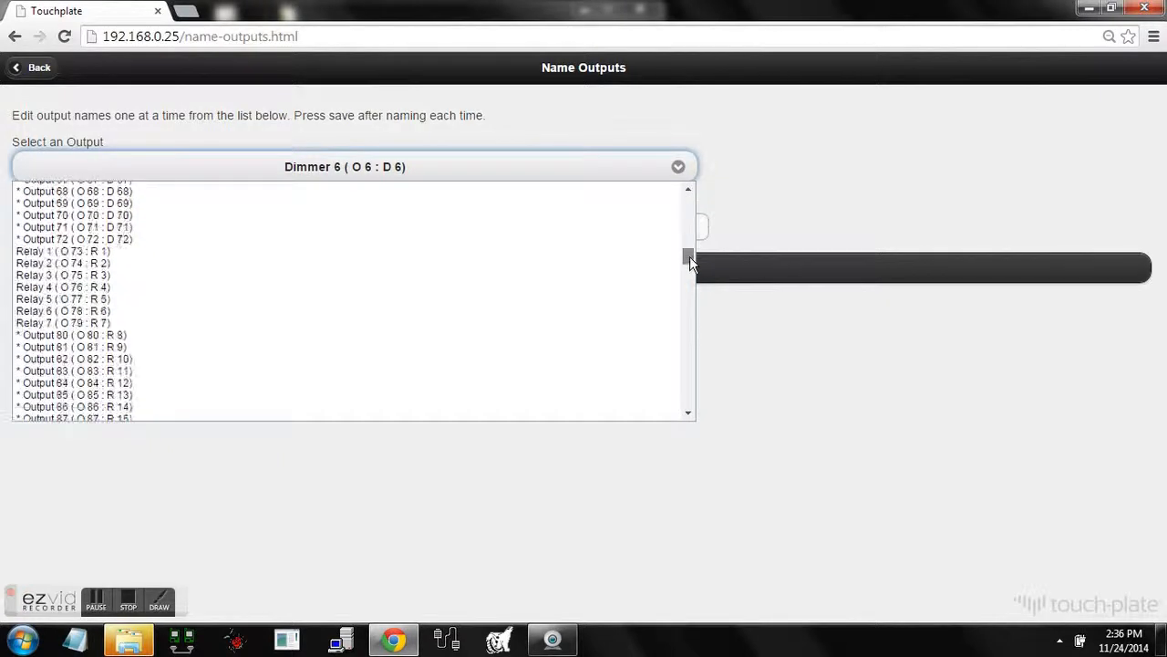
{"action": "left_click", "coordinate": [474, 334]}
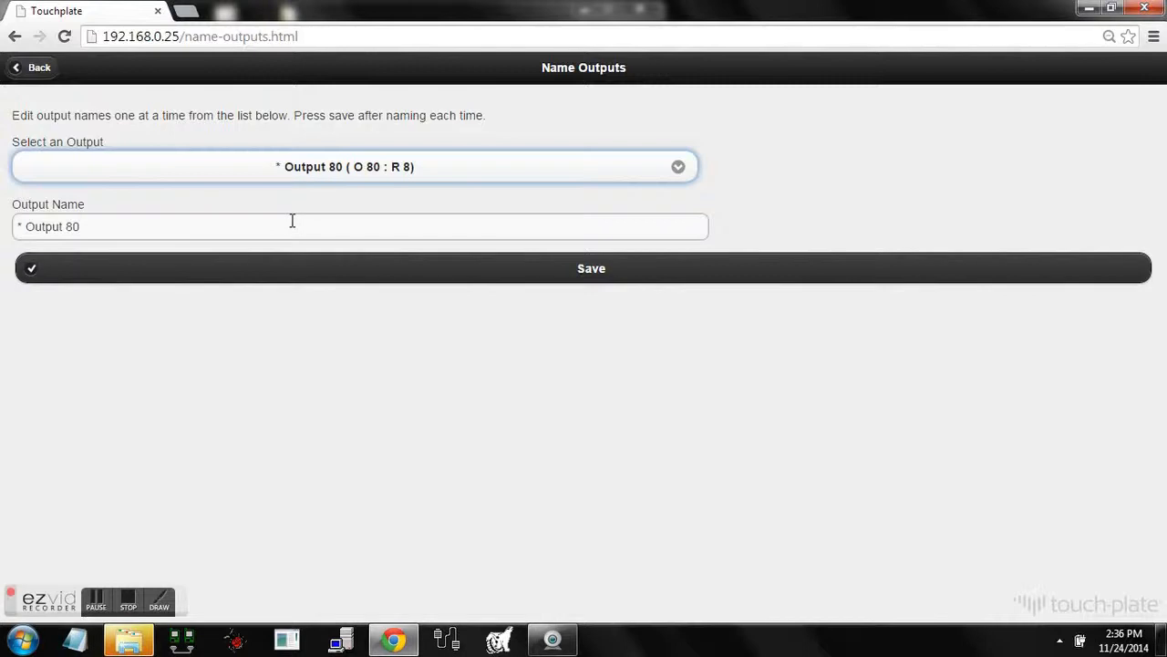
{"action": "left_click_drag", "start_coordinate": [99, 234], "coordinate": [16, 237]}
{"action": "type", "text": "Relay"}
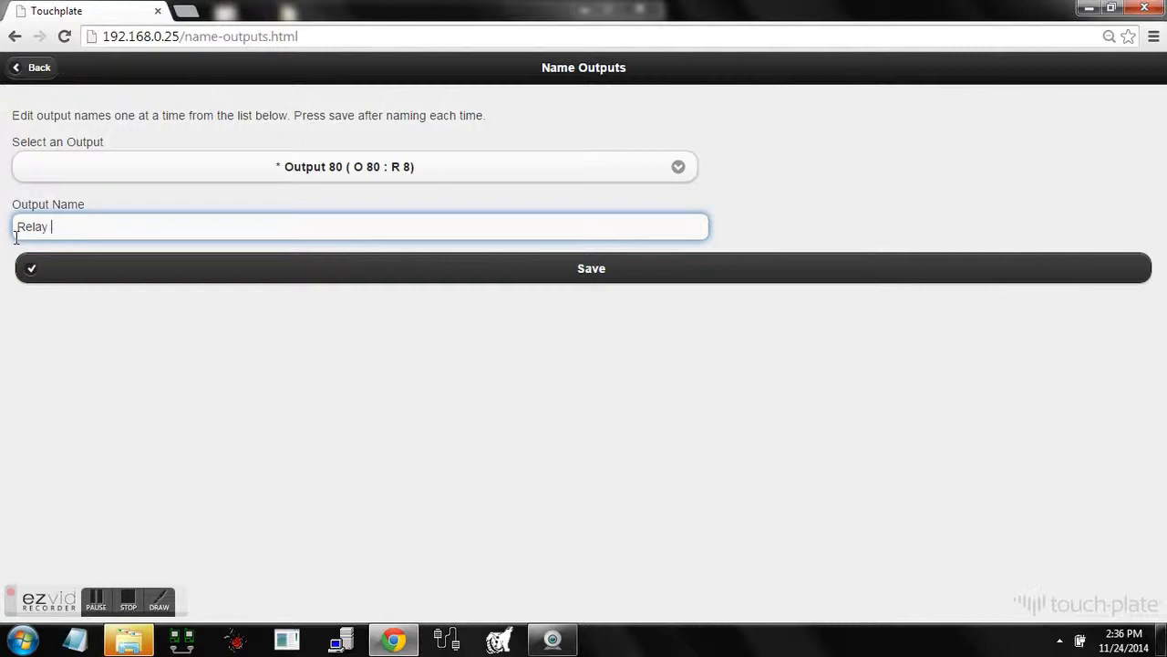
{"action": "type", "text": " 8"}
{"action": "left_click", "coordinate": [75, 267]}
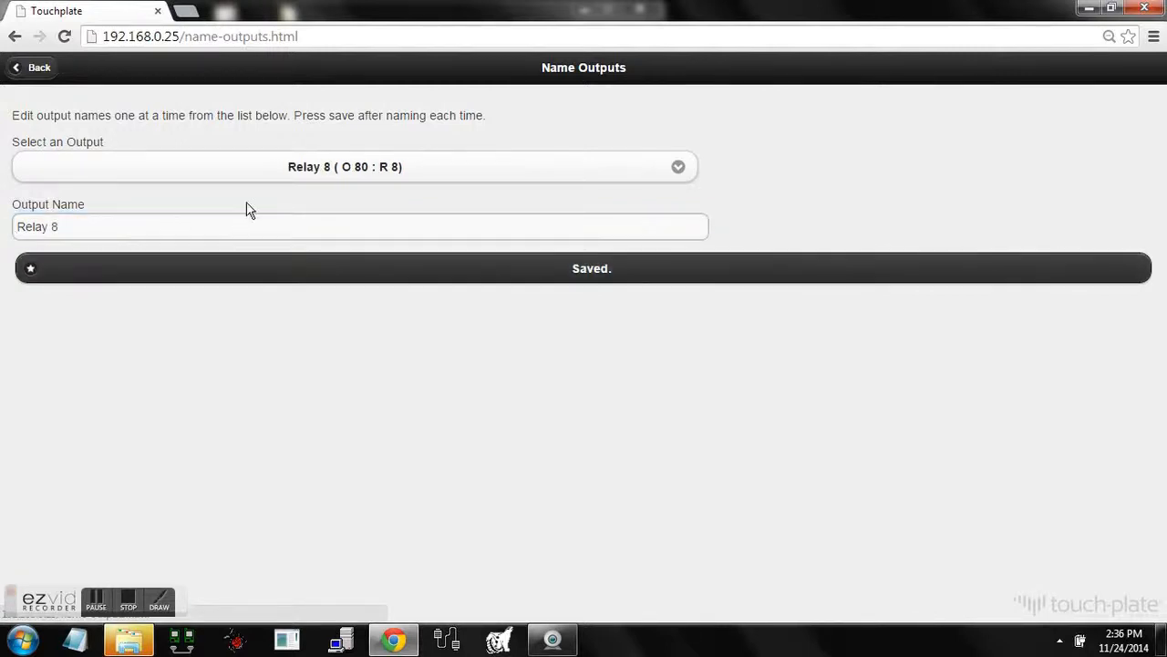
{"action": "left_click", "coordinate": [284, 179]}
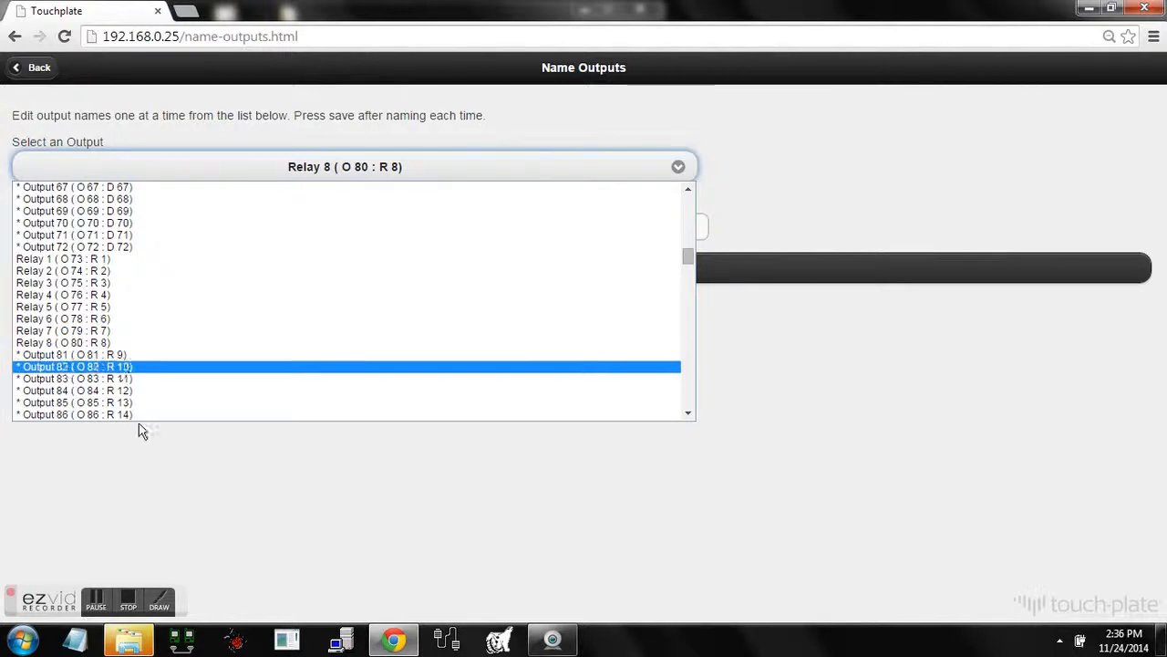
{"action": "left_click", "coordinate": [155, 462]}
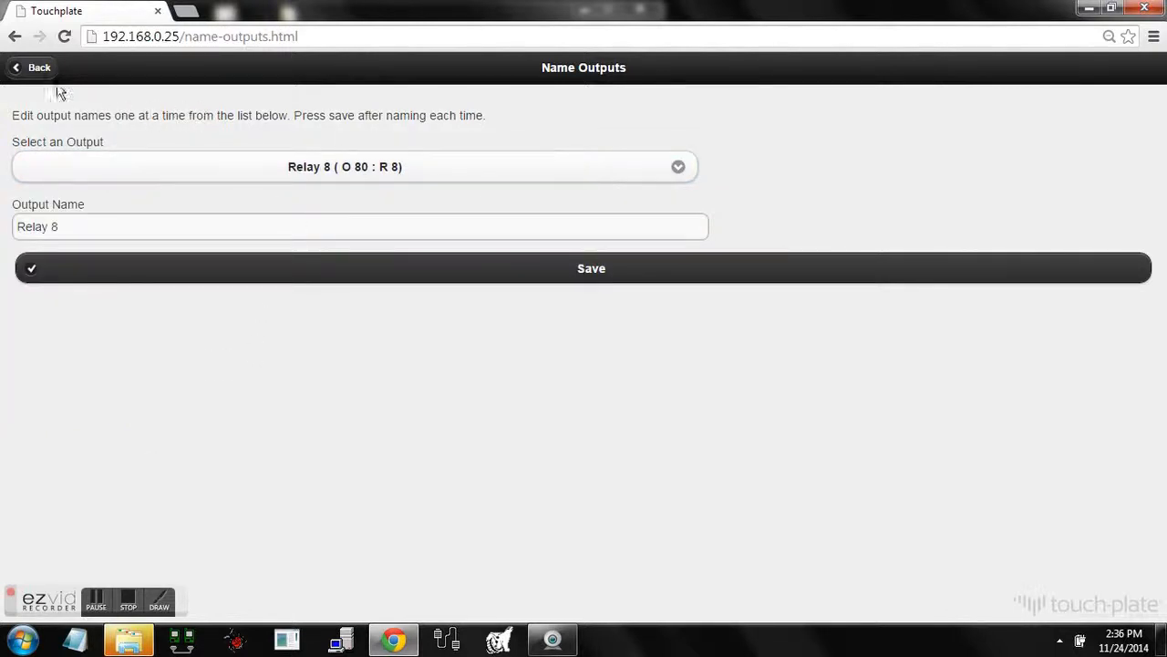
{"action": "left_click", "coordinate": [34, 70]}
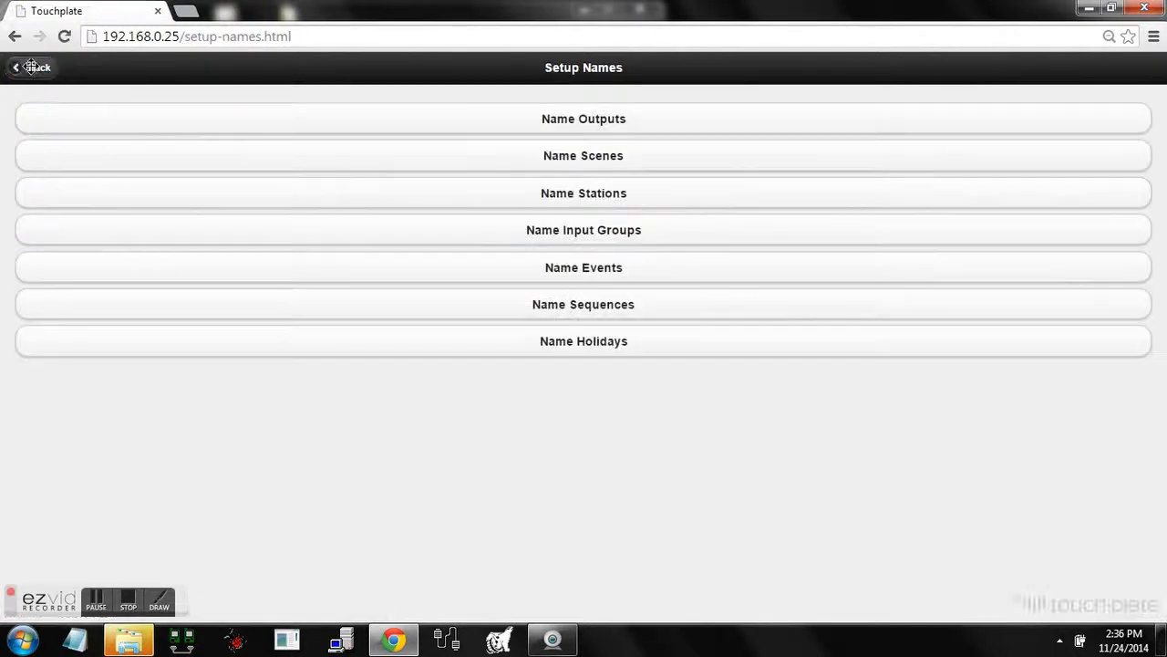
Step: Examine the naming pages for scenes, stations, input groups, events, sequences and holidays, including the list of input groups
{"action": "left_click", "coordinate": [316, 171]}
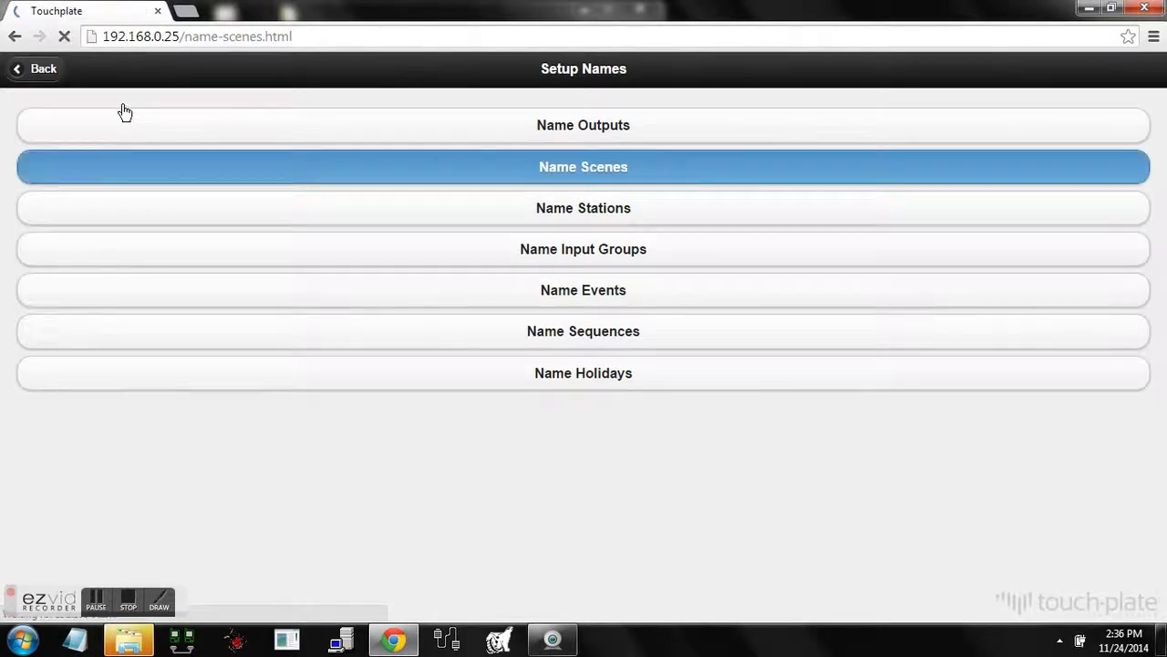
{"action": "left_click", "coordinate": [53, 82]}
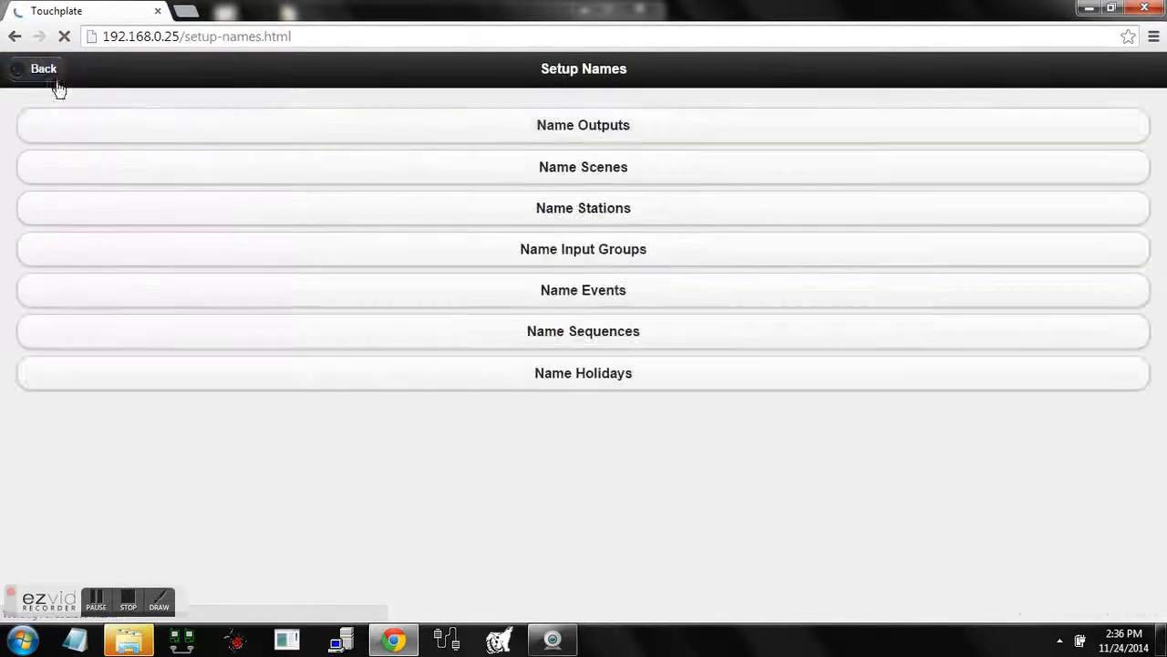
{"action": "left_click", "coordinate": [213, 212]}
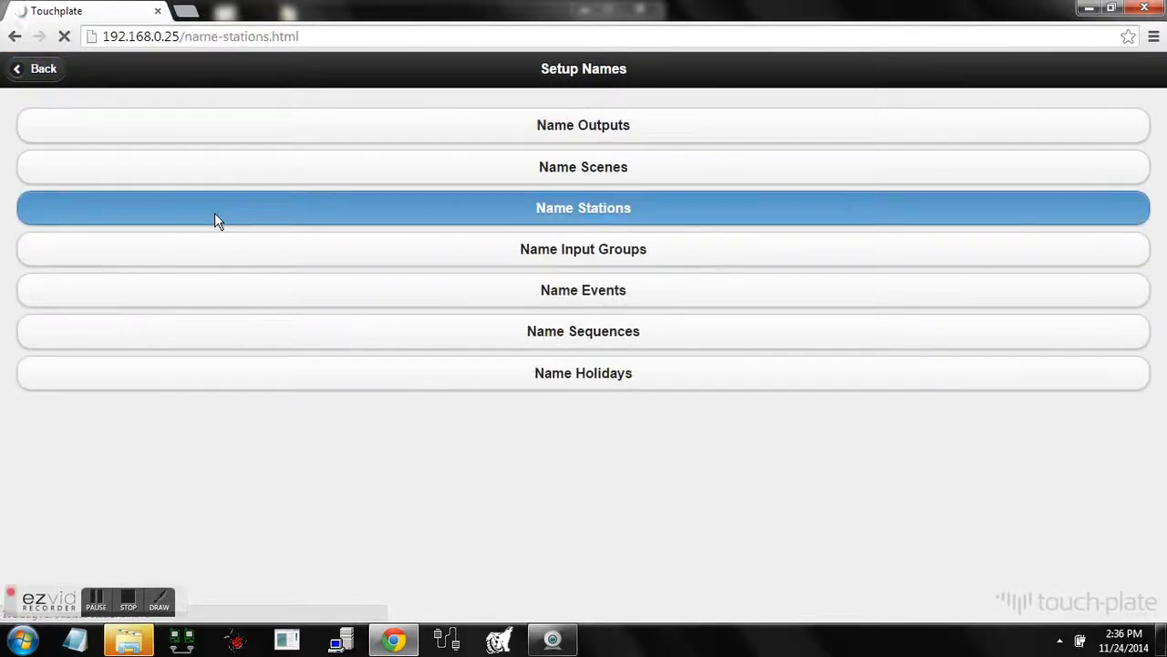
{"action": "left_click", "coordinate": [29, 73]}
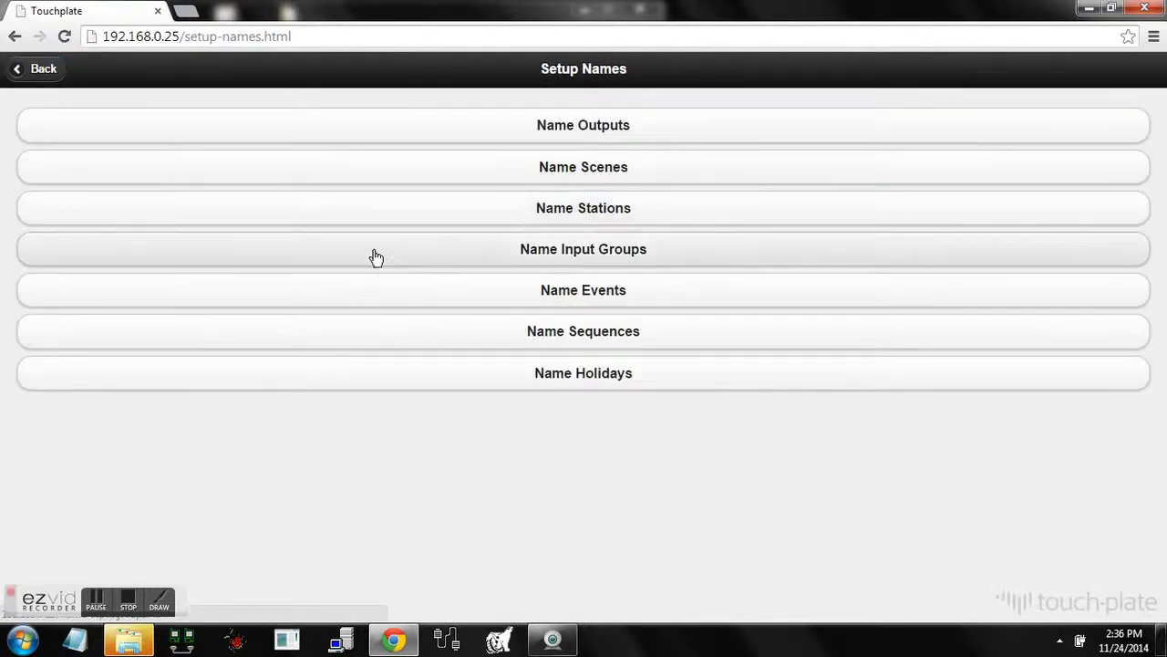
{"action": "left_click", "coordinate": [375, 256]}
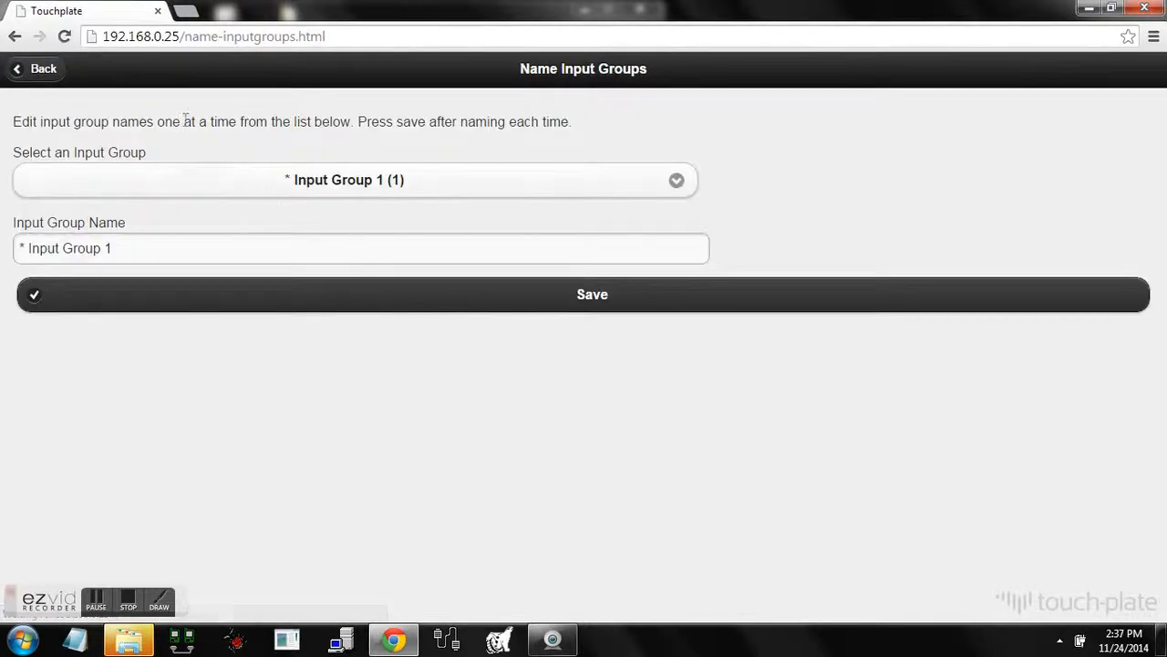
{"action": "left_click", "coordinate": [93, 193]}
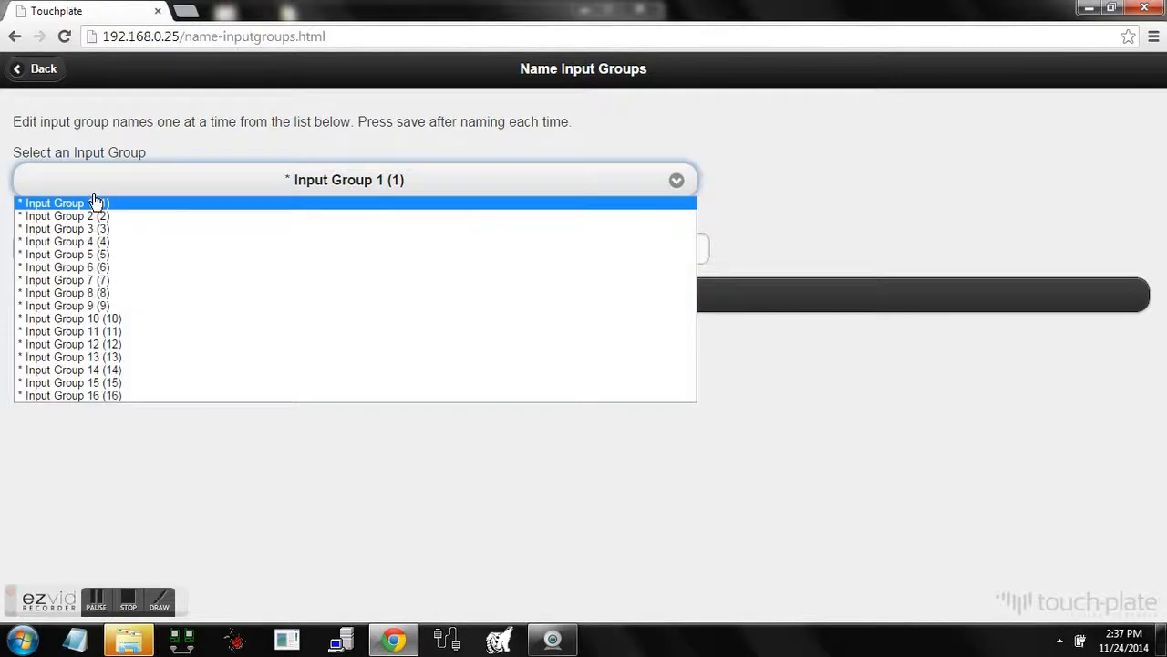
{"action": "left_click", "coordinate": [31, 73]}
{"action": "left_click", "coordinate": [31, 73]}
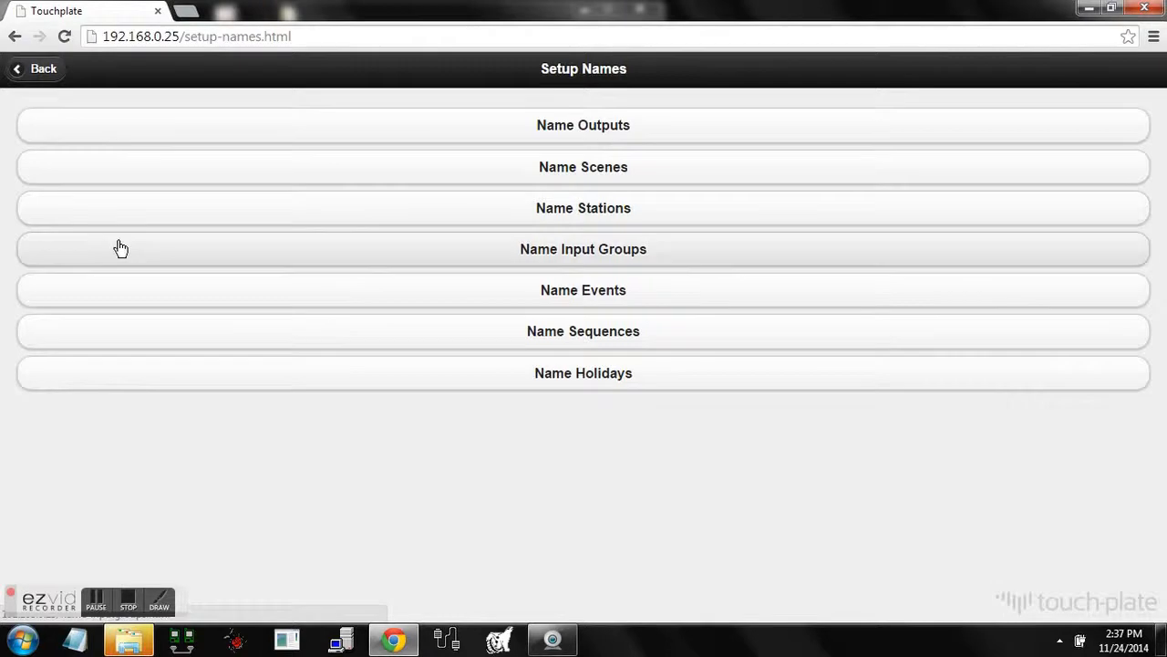
{"action": "left_click", "coordinate": [183, 290]}
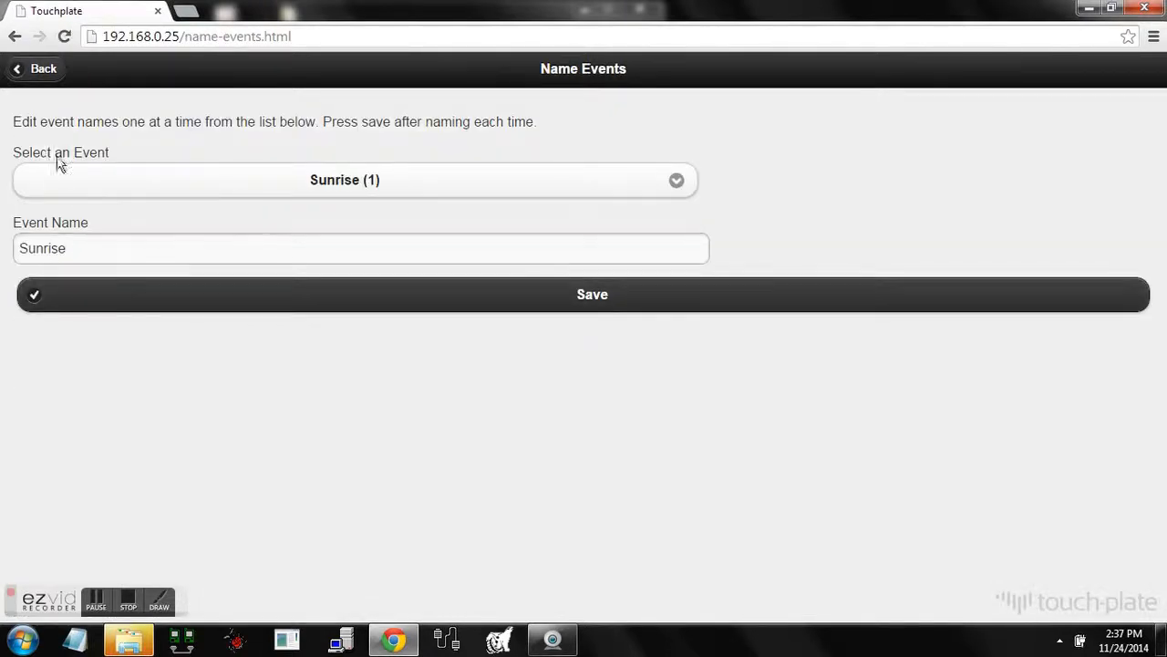
{"action": "left_click", "coordinate": [39, 81]}
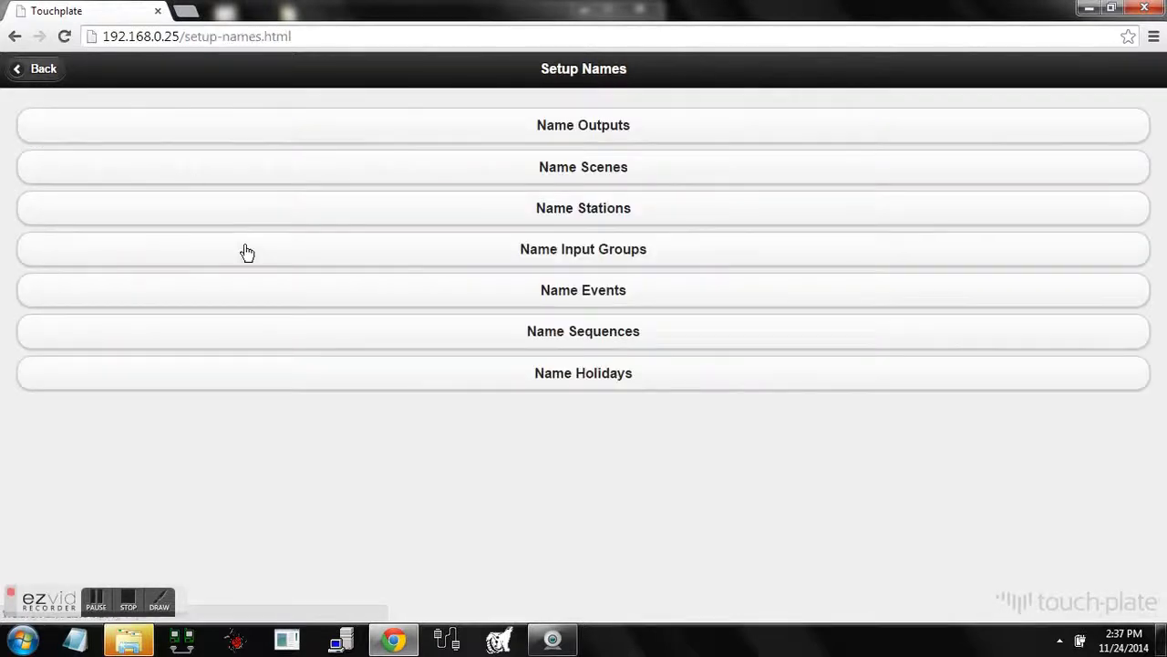
{"action": "left_click", "coordinate": [306, 330]}
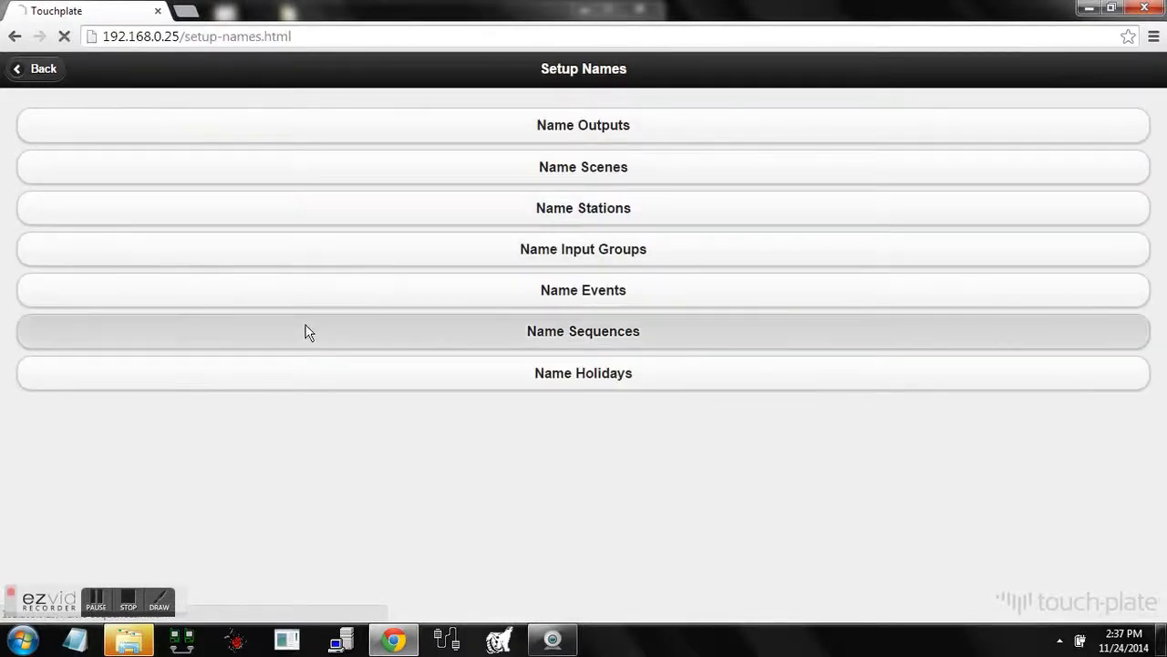
{"action": "left_click", "coordinate": [39, 73]}
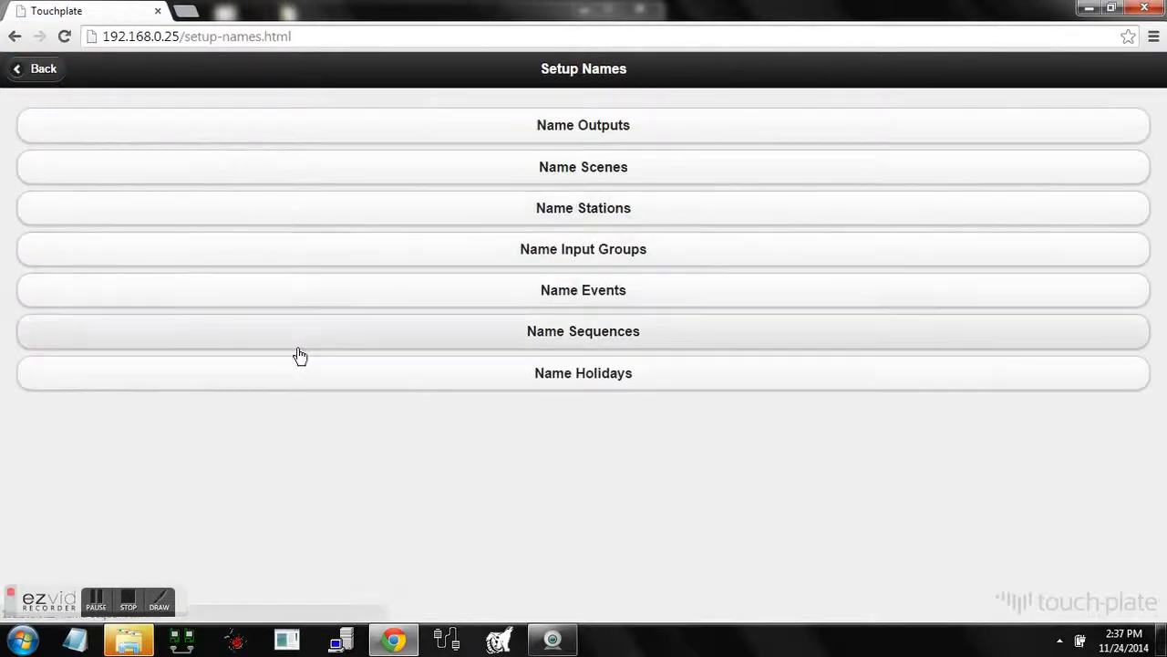
{"action": "left_click", "coordinate": [310, 378]}
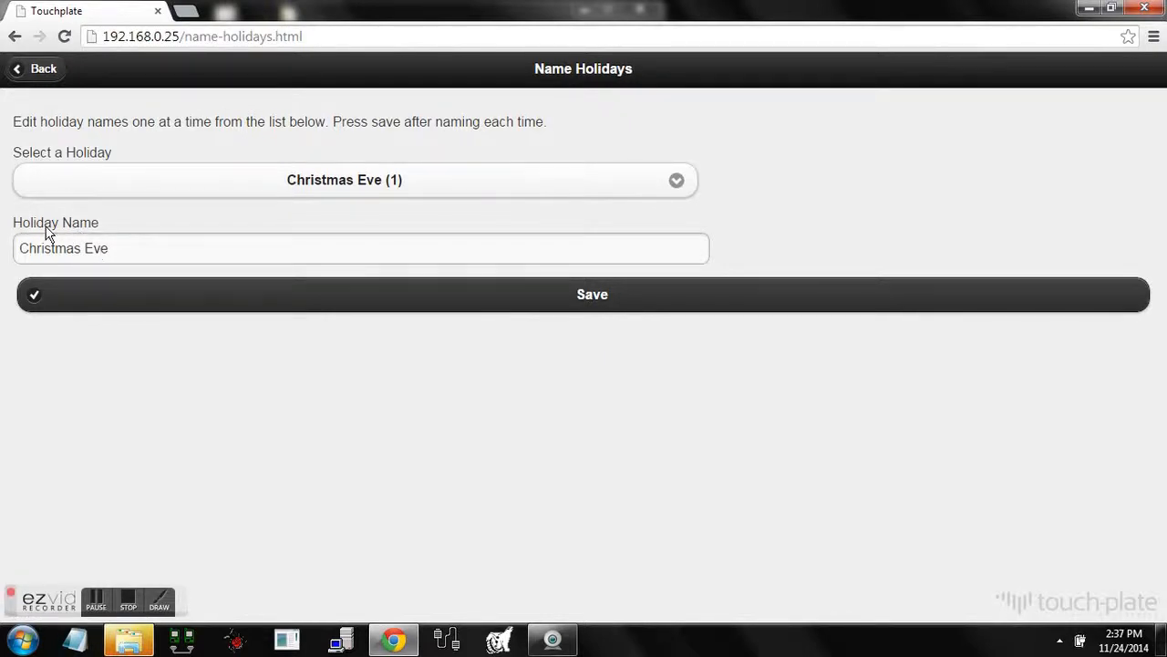
{"action": "left_click", "coordinate": [40, 69]}
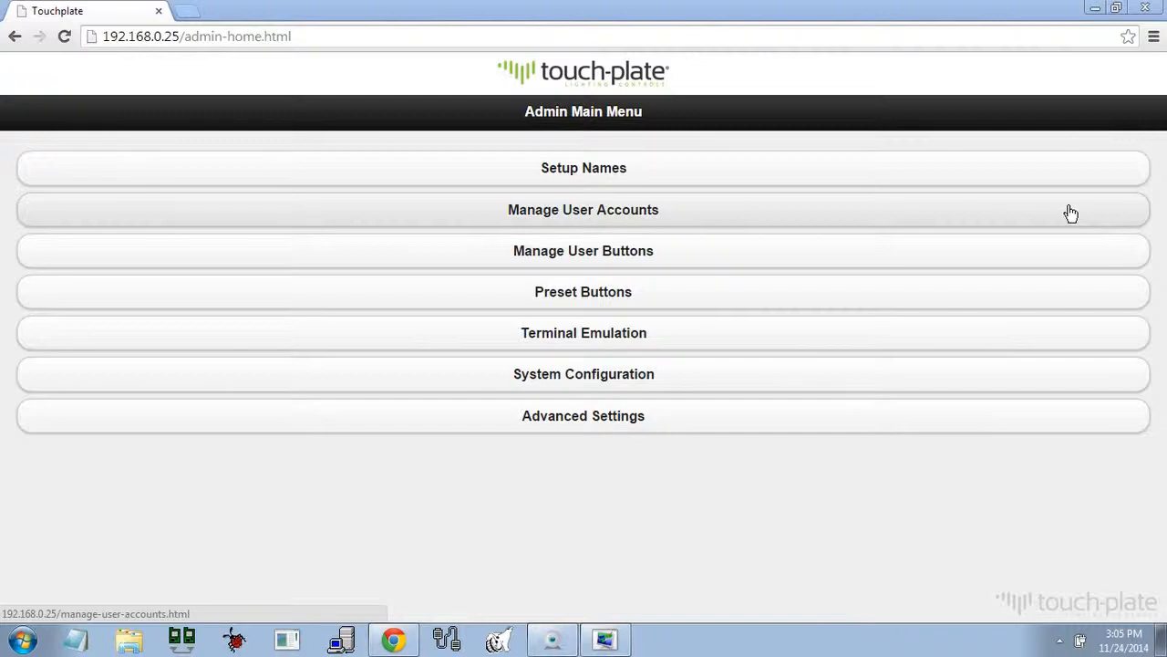
Step: Create a new user account with the user's name as username, enter and confirm its password, and save the user list
{"action": "left_click", "coordinate": [1071, 212]}
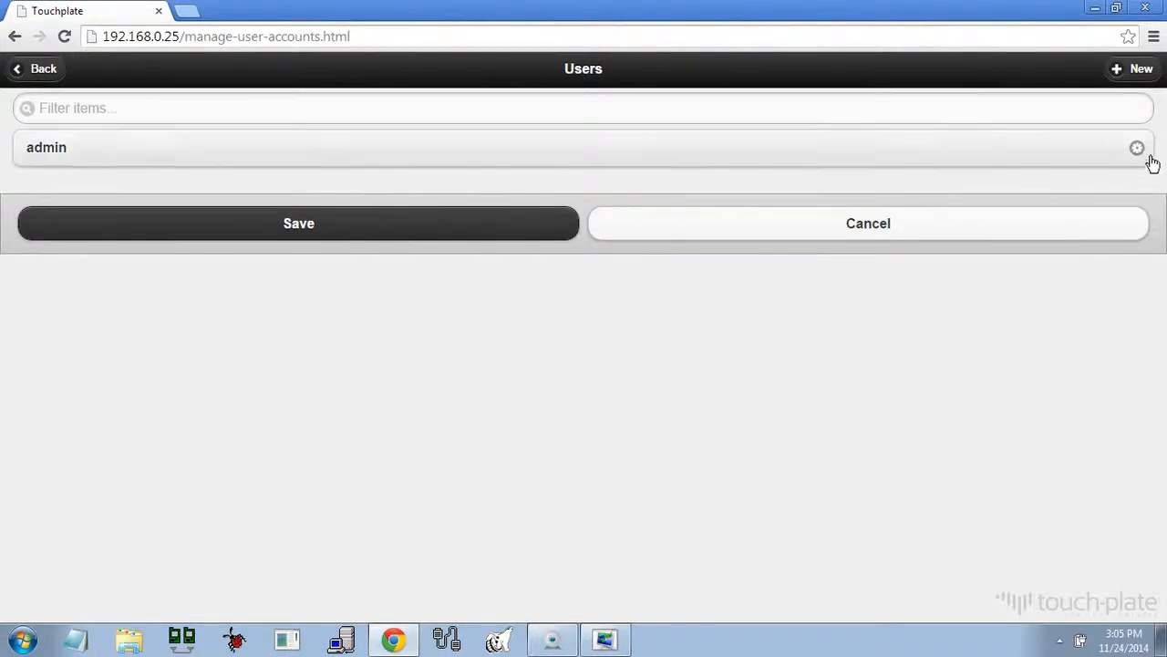
{"action": "left_click", "coordinate": [1132, 73]}
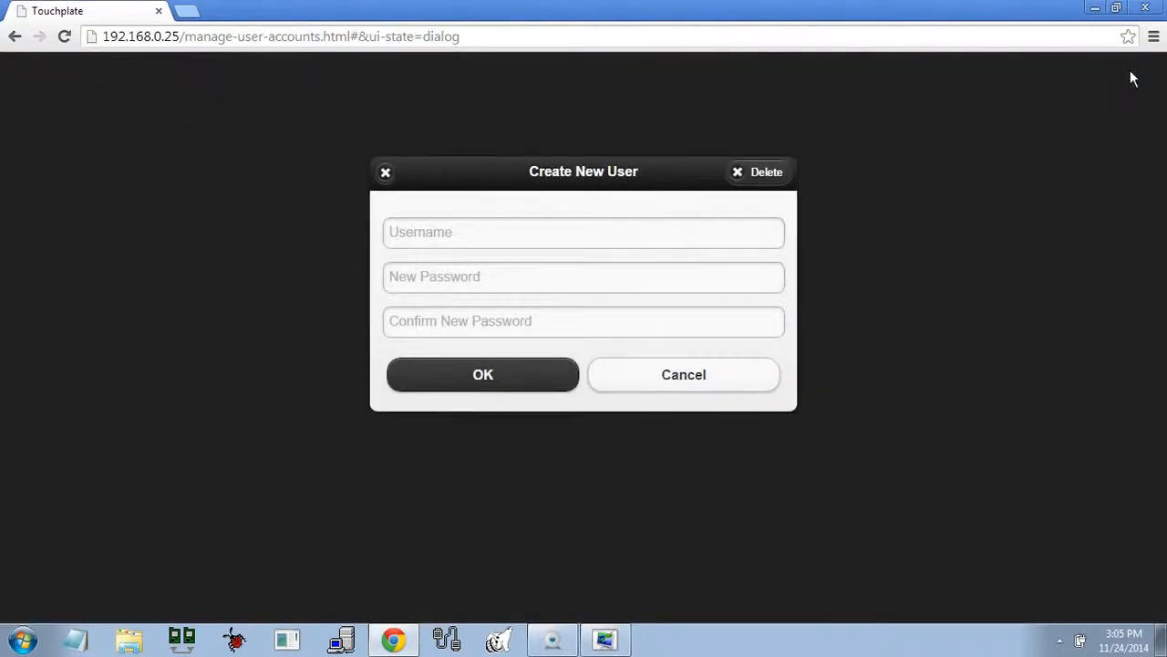
{"action": "left_click", "coordinate": [614, 237]}
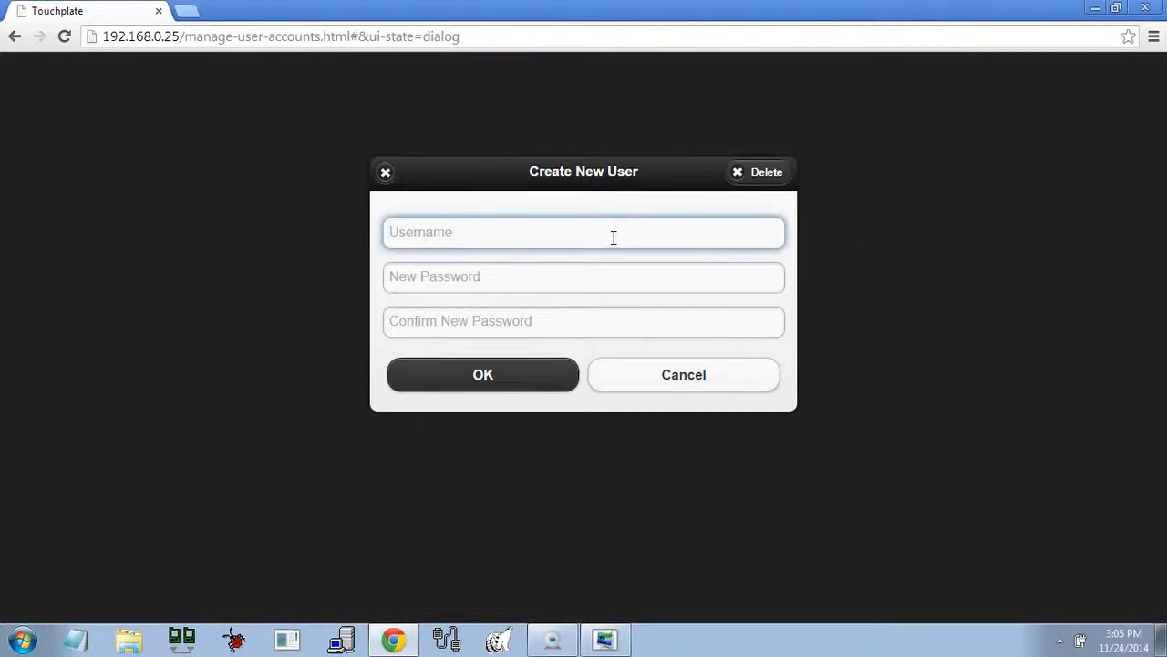
{"action": "type", "text": "Chris"}
{"action": "key", "text": "Tab"}
{"action": "type", "text": "•••••"}
{"action": "key", "text": "Tab"}
{"action": "type", "text": "•••••"}
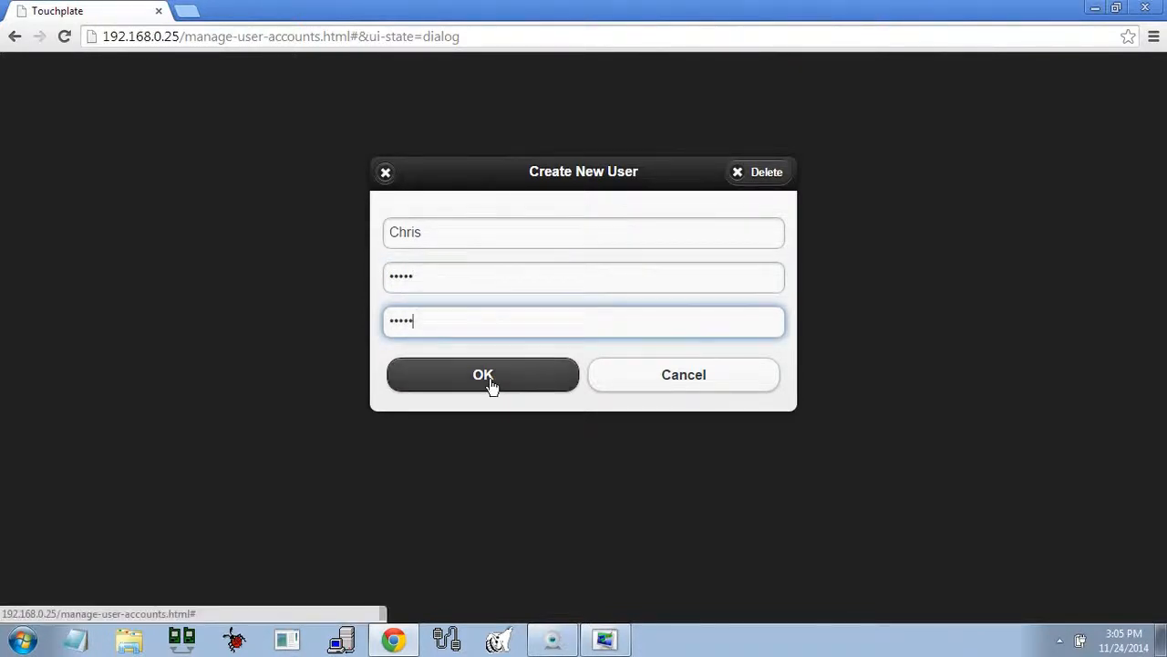
{"action": "left_click", "coordinate": [490, 381]}
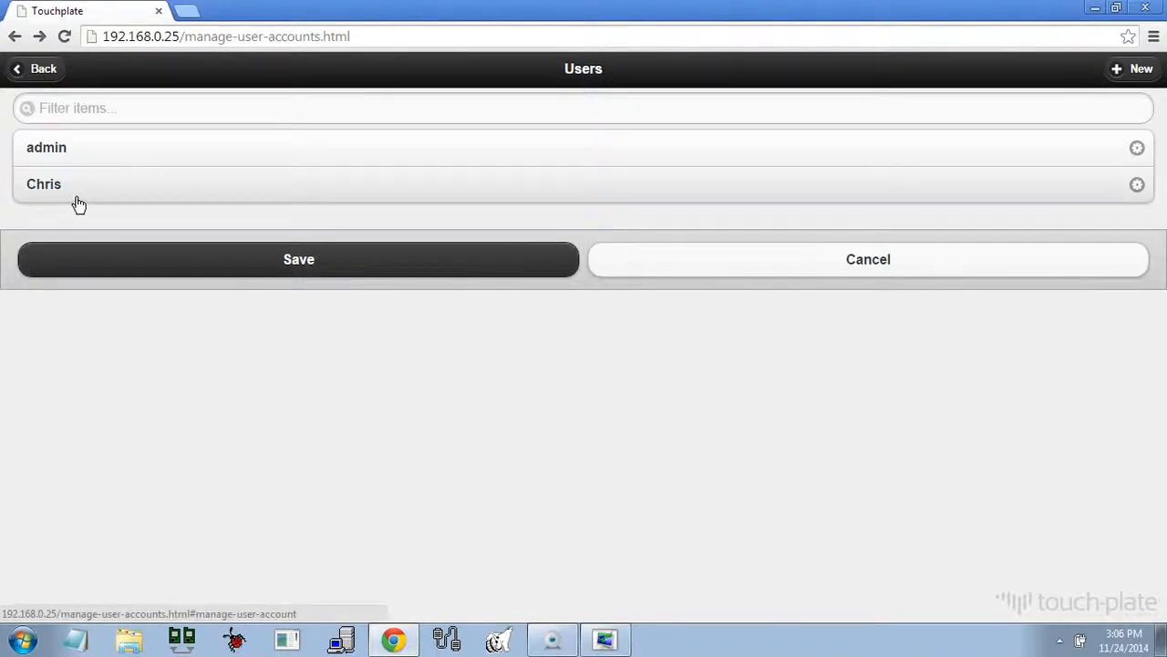
{"action": "left_click", "coordinate": [136, 269]}
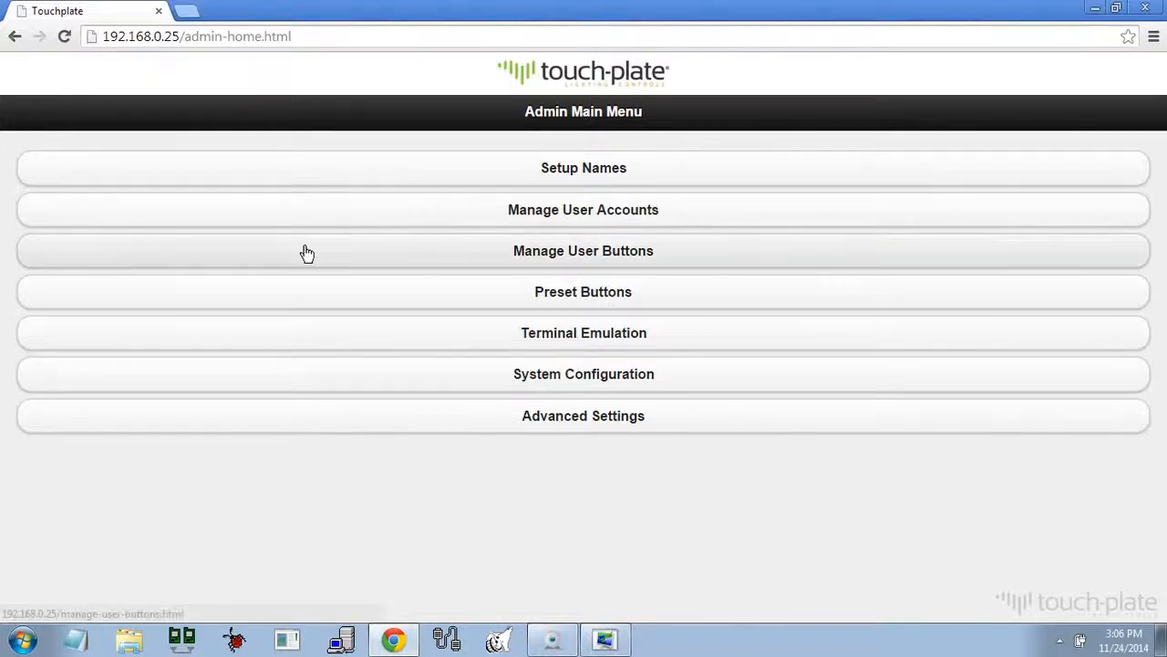
Step: Open the new user's button manager, start a new control and create a group named Kitchen for it
{"action": "left_click", "coordinate": [345, 221]}
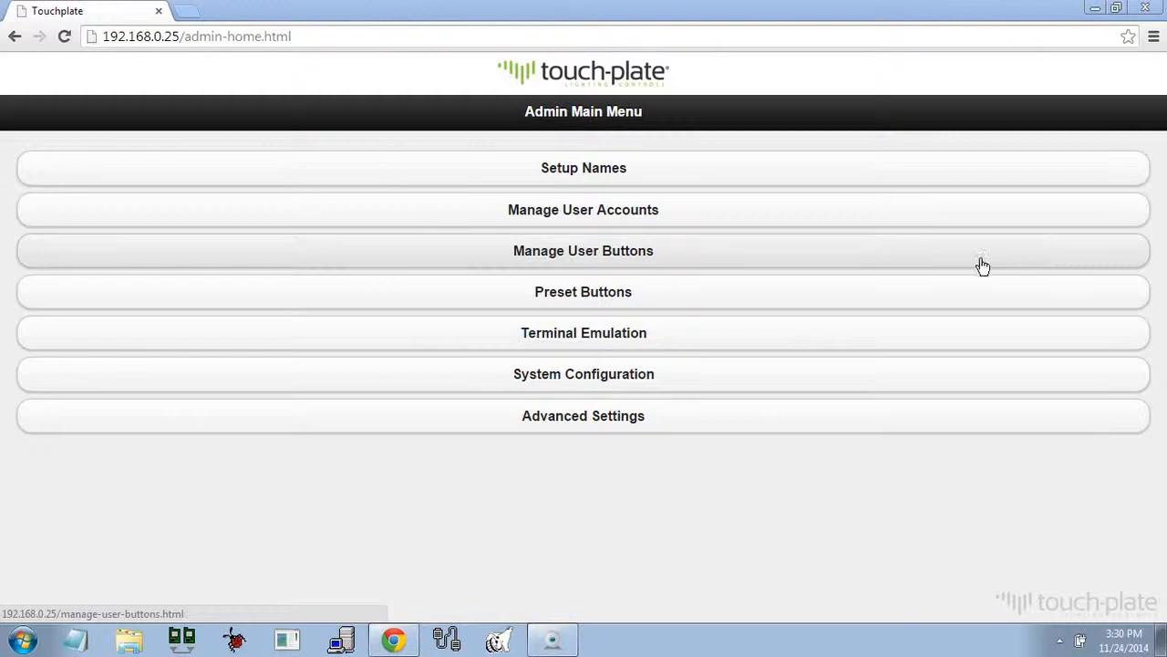
{"action": "left_click", "coordinate": [894, 259]}
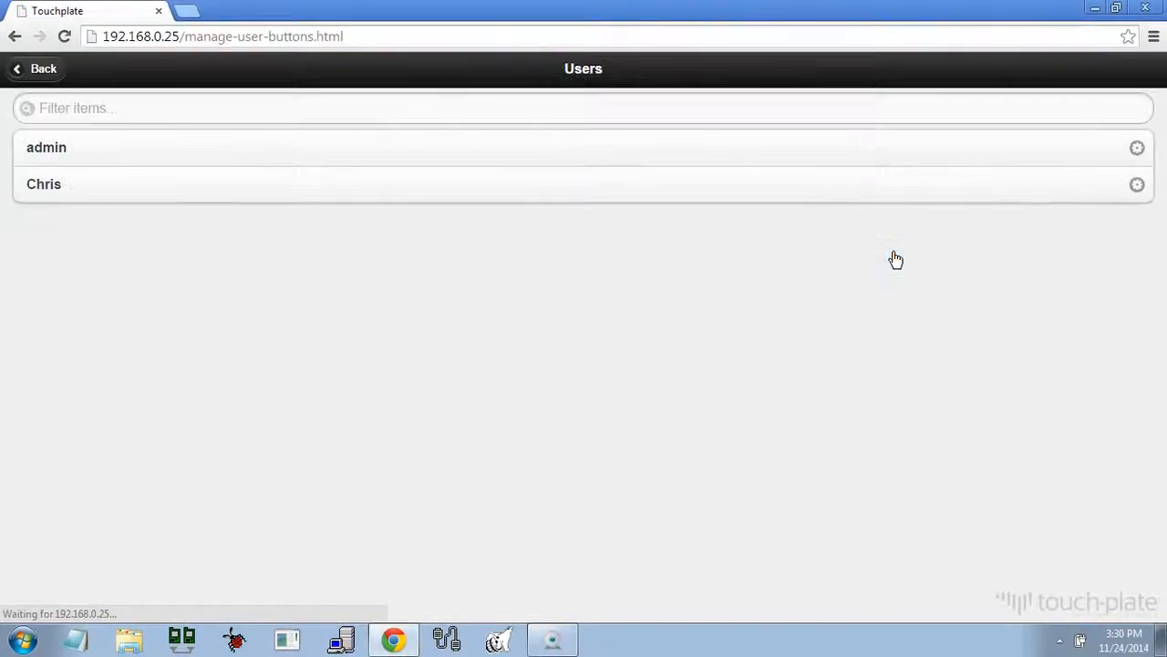
{"action": "left_click", "coordinate": [507, 187]}
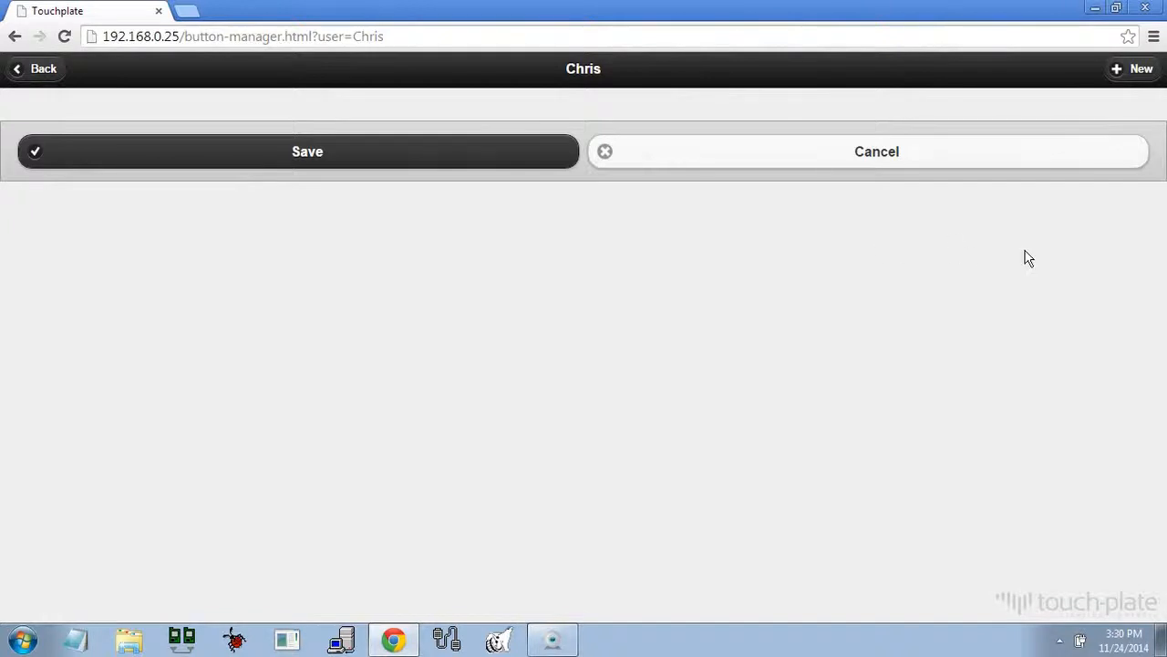
{"action": "left_click", "coordinate": [1137, 69]}
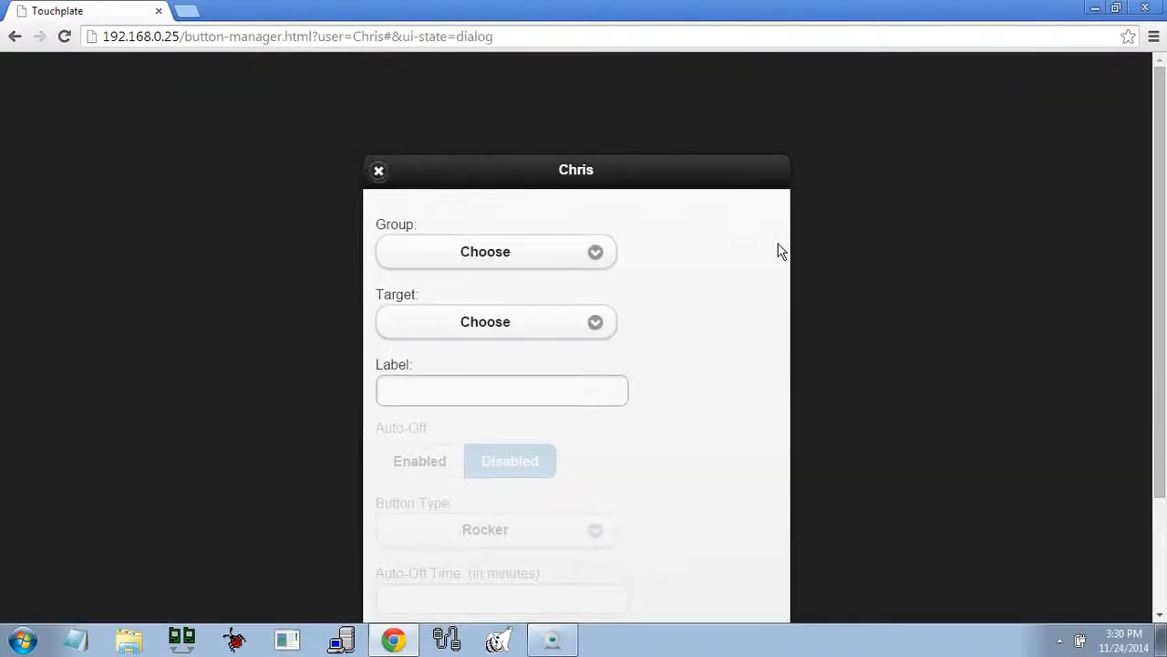
{"action": "left_click_drag", "start_coordinate": [1160, 239], "coordinate": [1160, 290]}
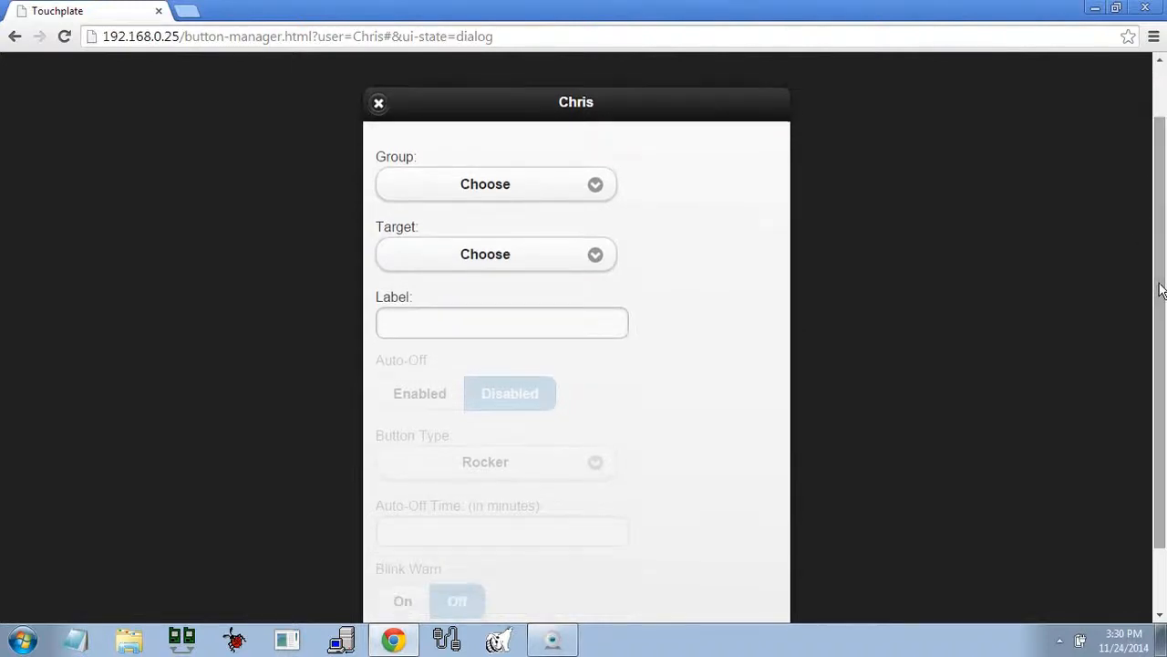
{"action": "left_click", "coordinate": [594, 187]}
{"action": "left_click", "coordinate": [568, 222]}
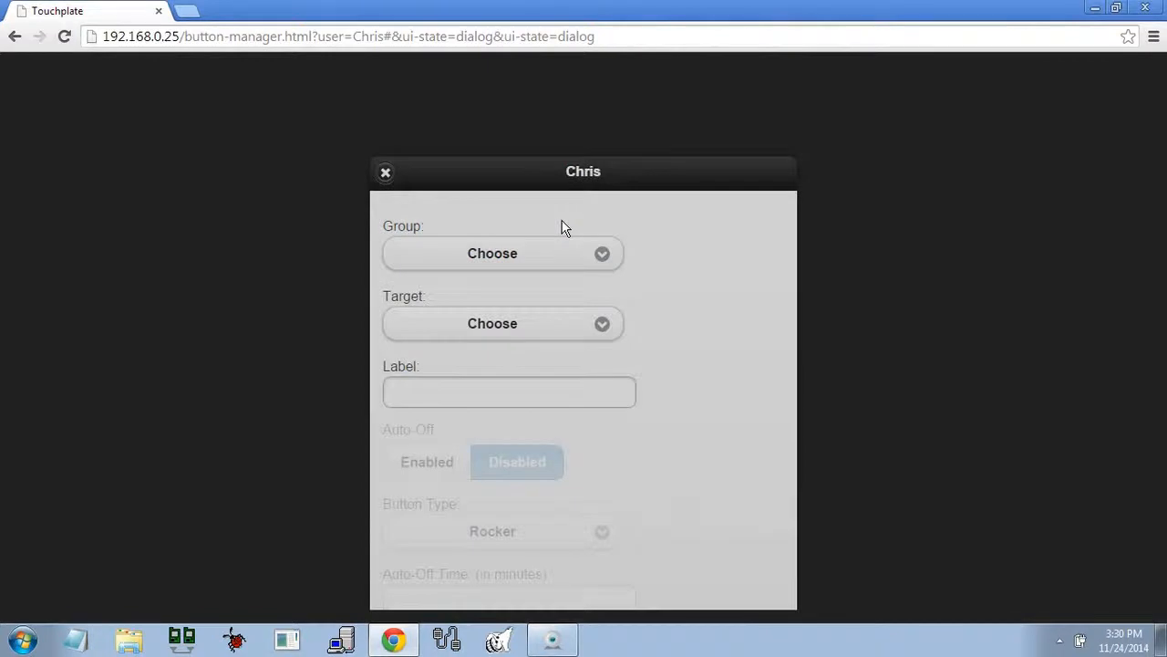
{"action": "left_click", "coordinate": [547, 247]}
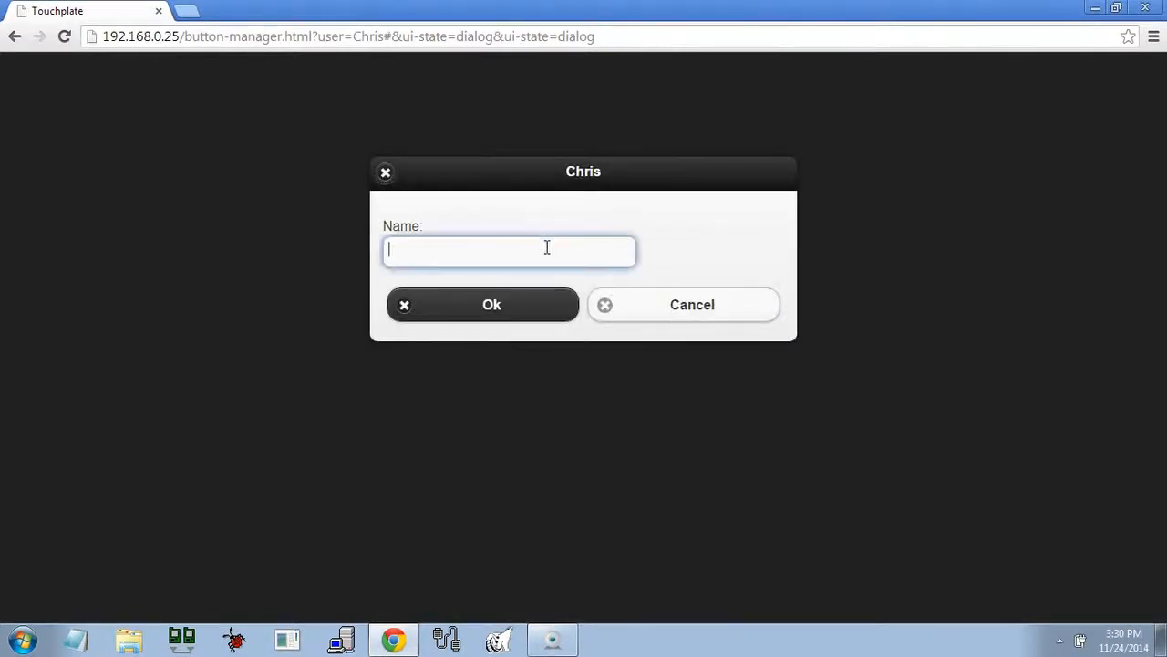
{"action": "type", "text": "Kitchen"}
{"action": "left_click", "coordinate": [520, 307]}
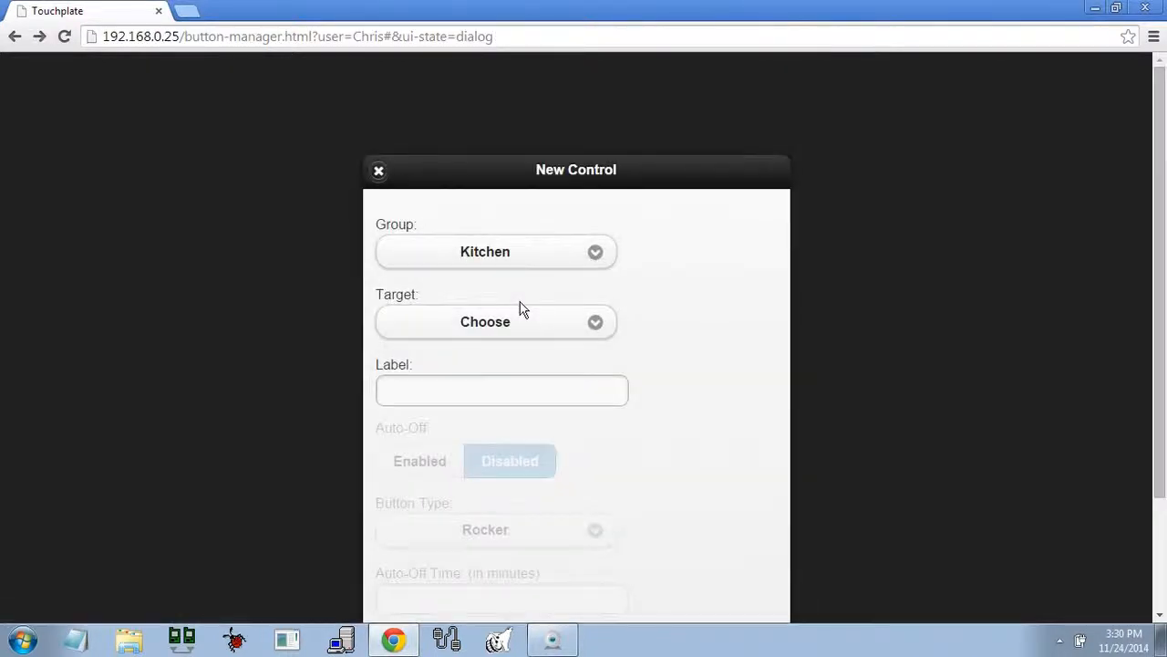
Step: Set the new control's target to Dimmer 1 ( O 1 : D 1) and its label to Pendant
{"action": "left_click", "coordinate": [556, 324]}
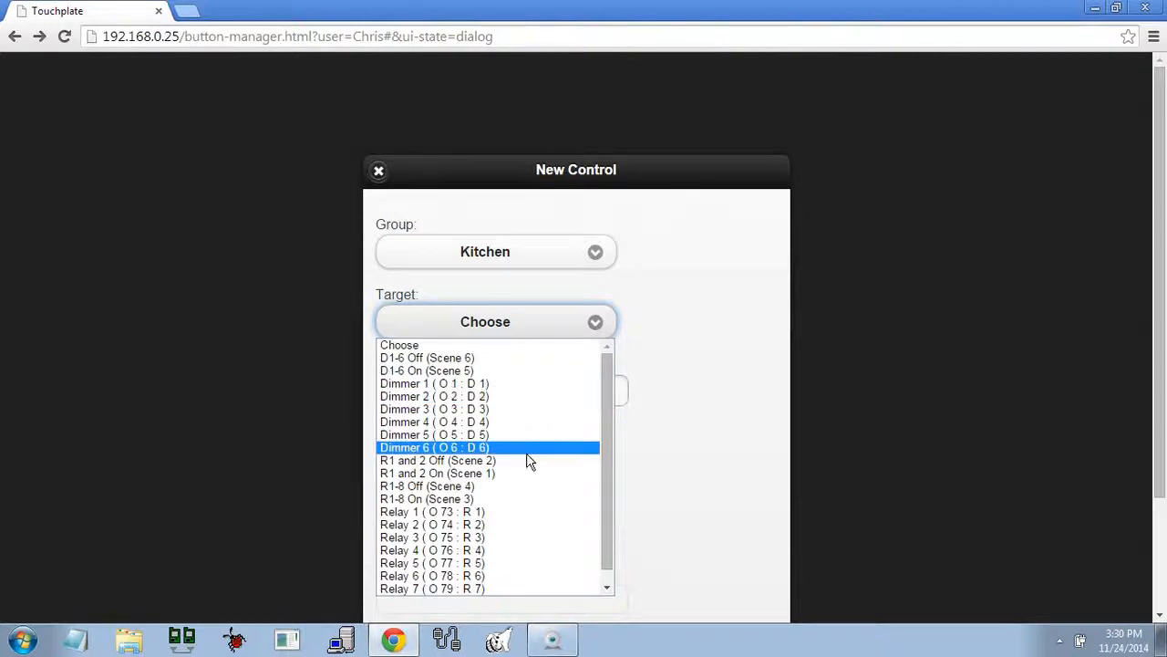
{"action": "left_click", "coordinate": [508, 384]}
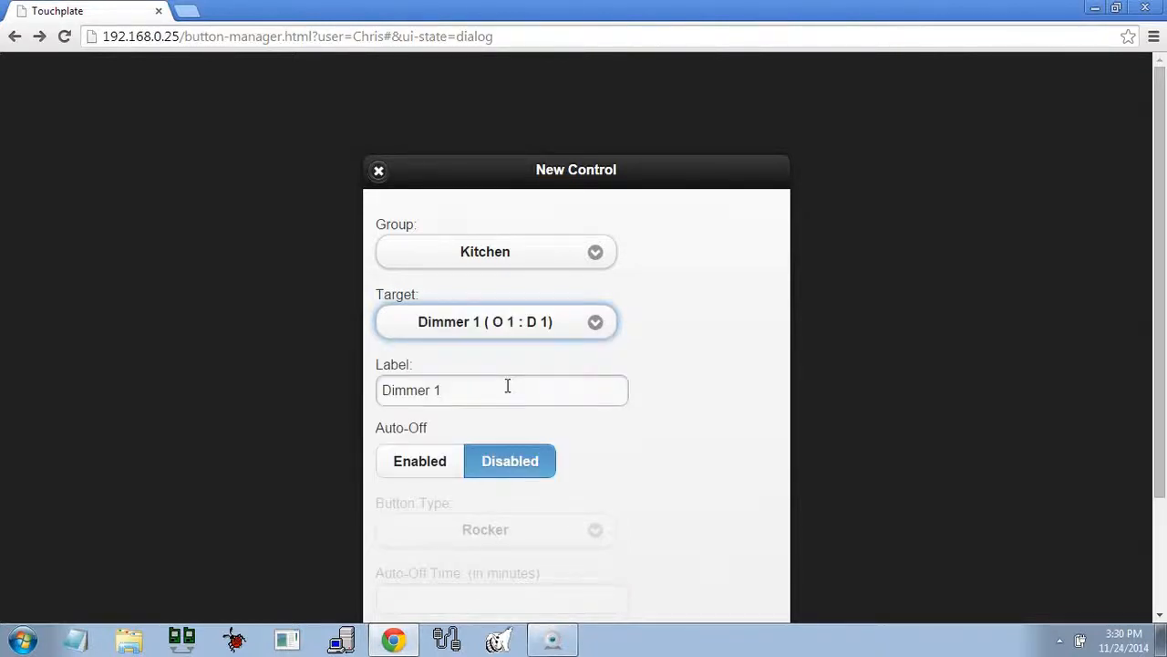
{"action": "left_click", "coordinate": [449, 390]}
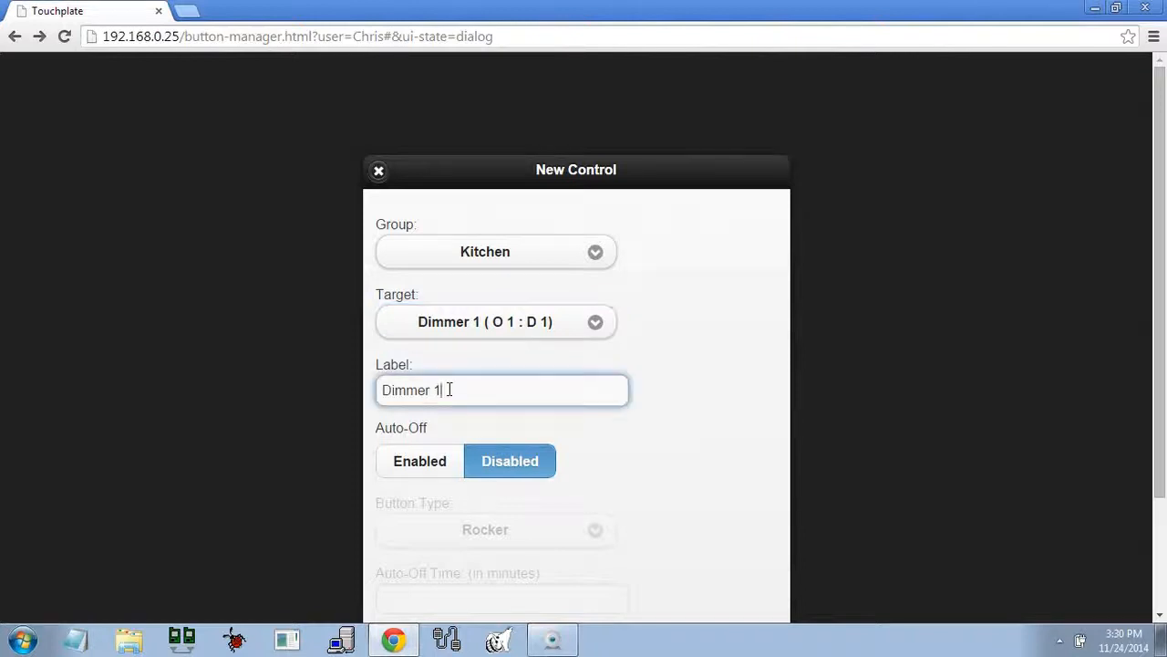
{"action": "left_click_drag", "start_coordinate": [444, 390], "coordinate": [378, 391]}
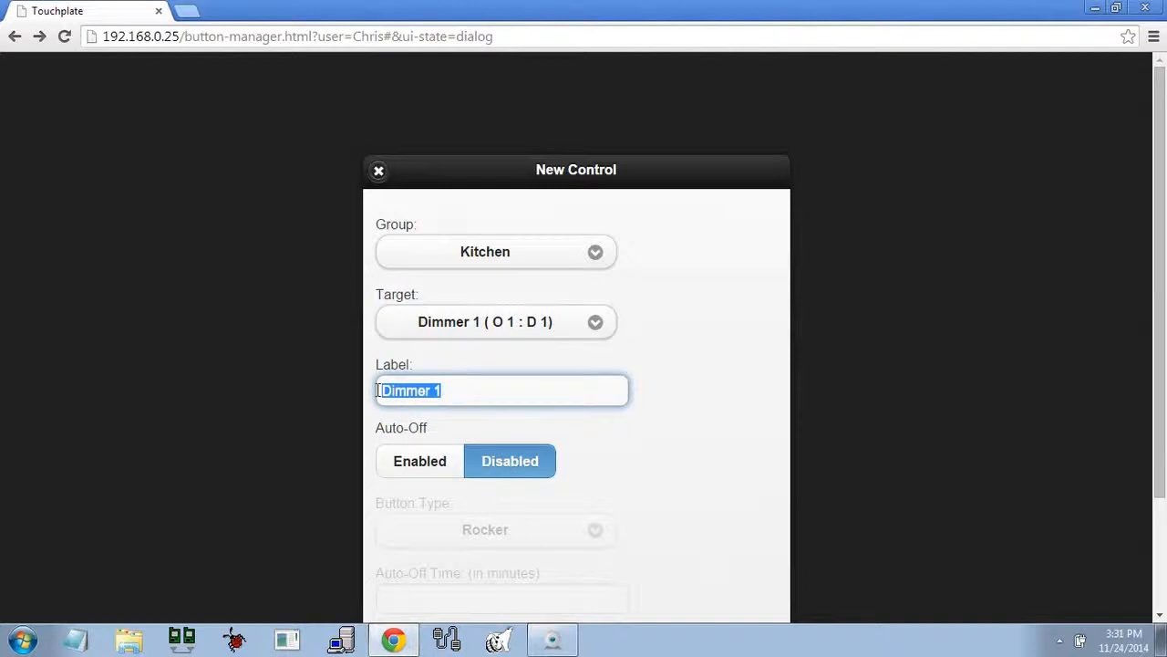
{"action": "type", "text": "Pendant"}
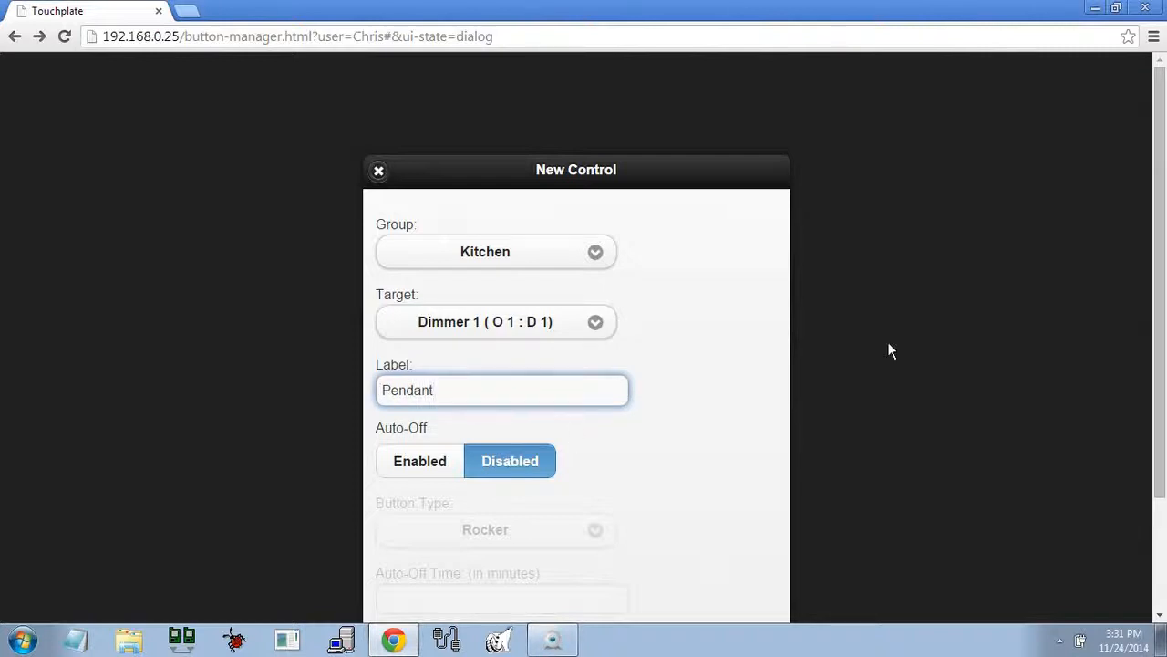
Step: Try the Auto-Off option, set it back to Disabled, and add the Pendant control to the user's buttons
{"action": "left_click_drag", "start_coordinate": [1162, 361], "coordinate": [1165, 445]}
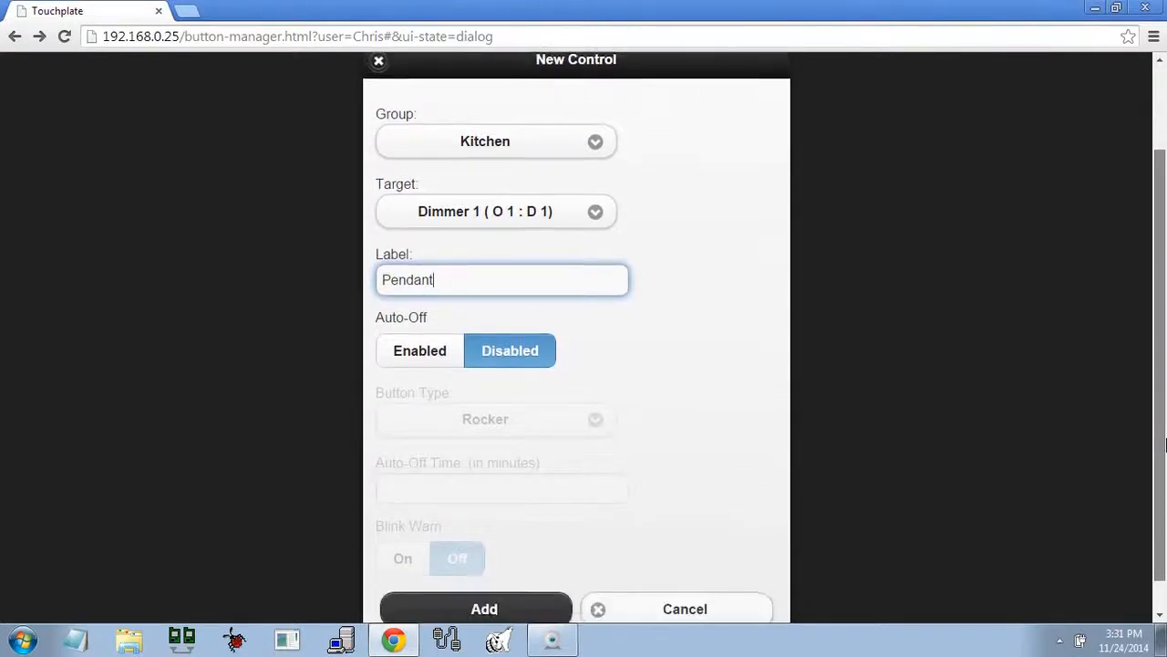
{"action": "left_click", "coordinate": [448, 367]}
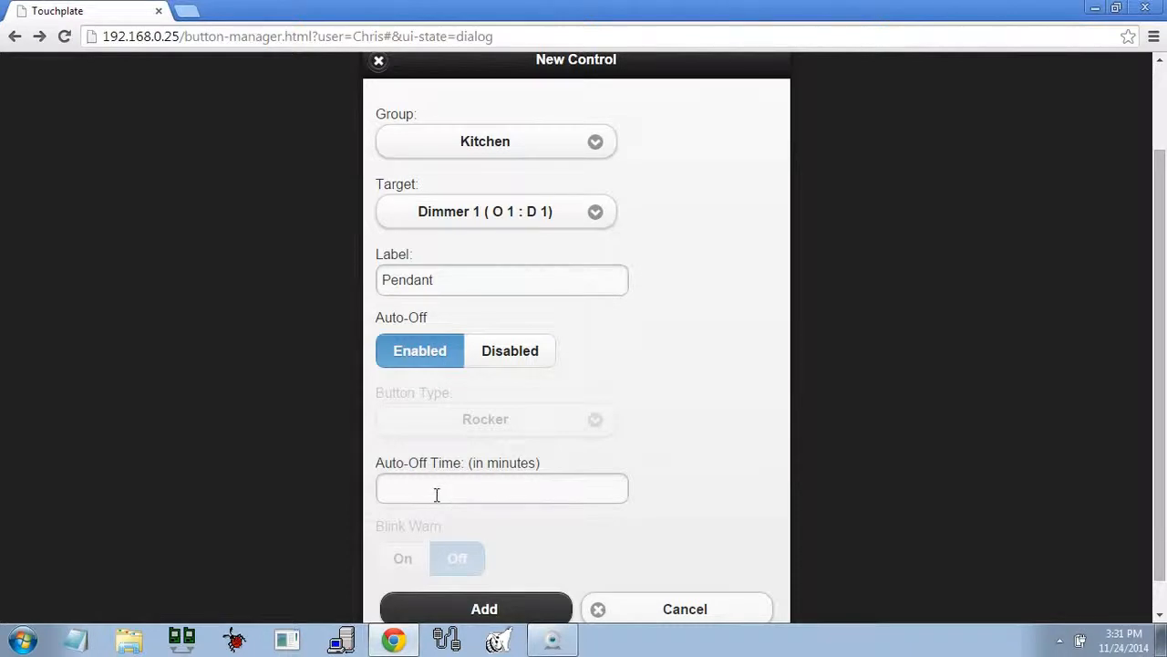
{"action": "left_click", "coordinate": [495, 351]}
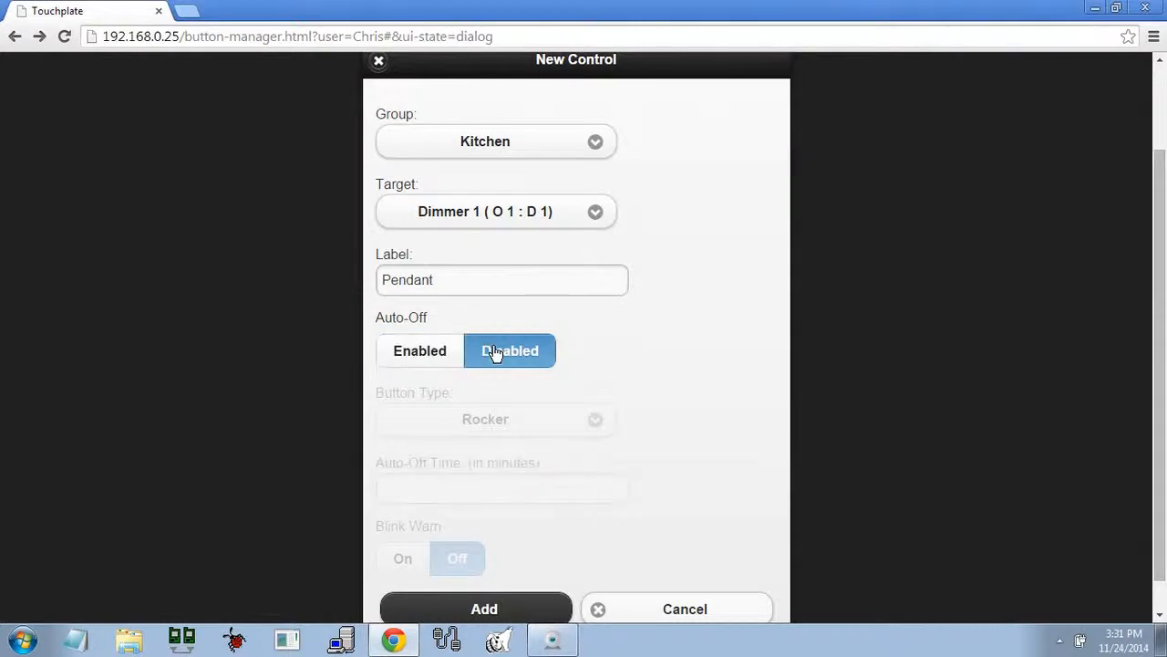
{"action": "scroll", "coordinate": [1158, 390], "scroll_direction": "down", "scroll_amount": 1}
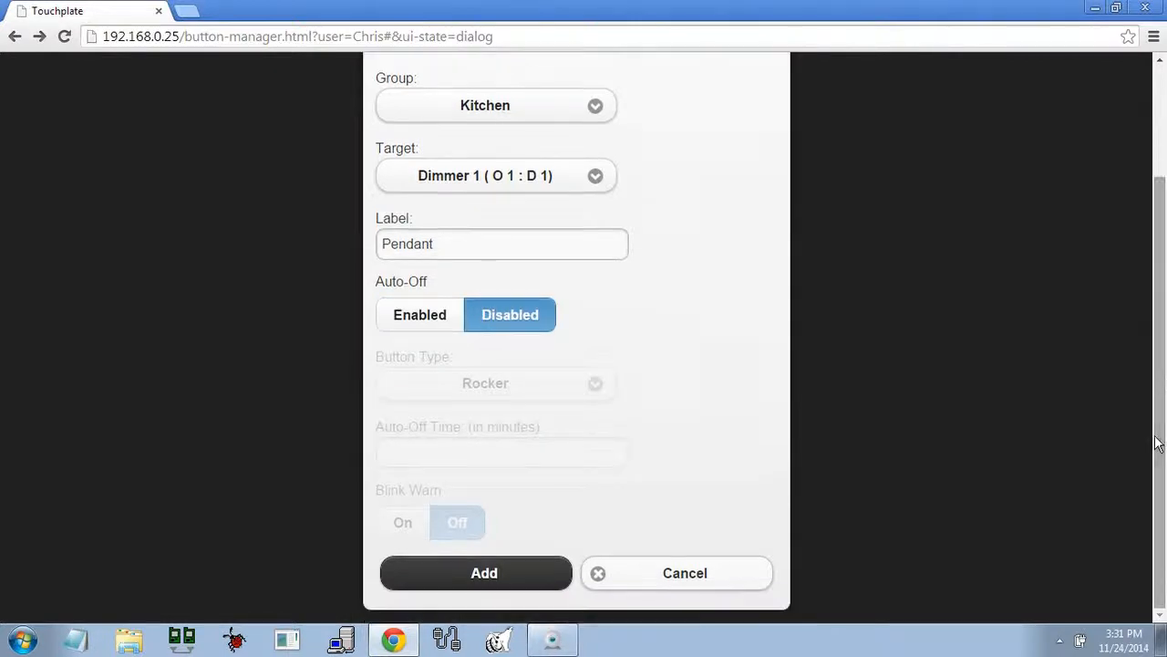
{"action": "left_click", "coordinate": [541, 578]}
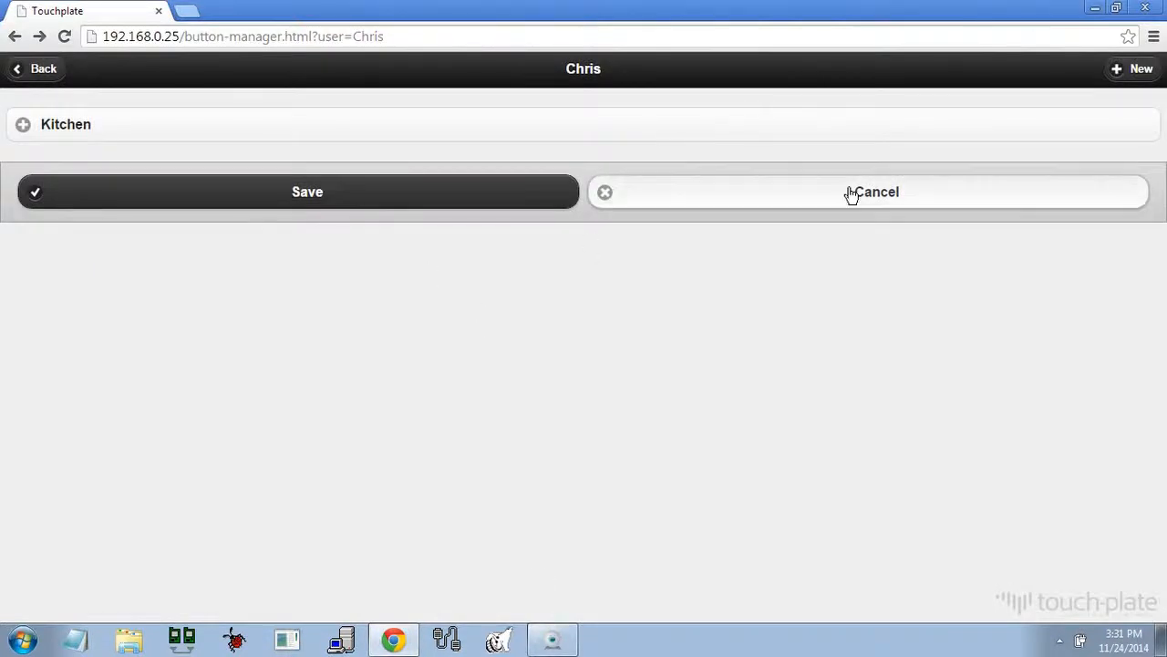
Step: Shrink the browser window to sit beside the webcam view, then expand the Kitchen group and bring the Pendant dimmer to 0
{"action": "left_click", "coordinate": [1118, 8]}
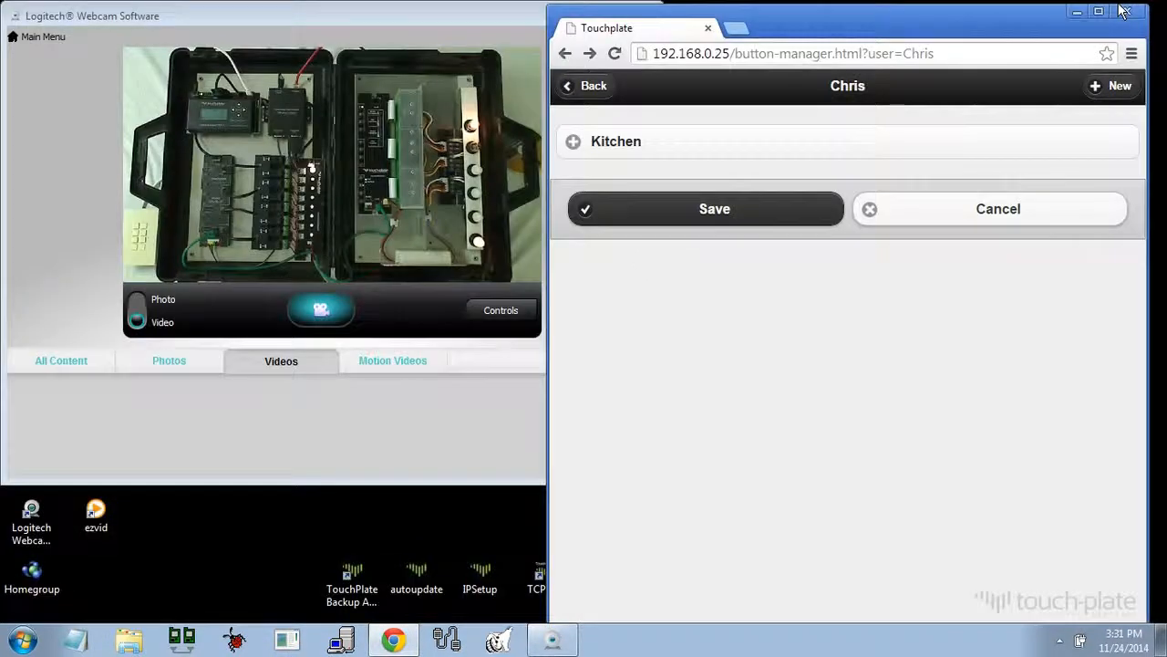
{"action": "left_click", "coordinate": [740, 149]}
{"action": "left_click_drag", "start_coordinate": [705, 219], "coordinate": [620, 228]}
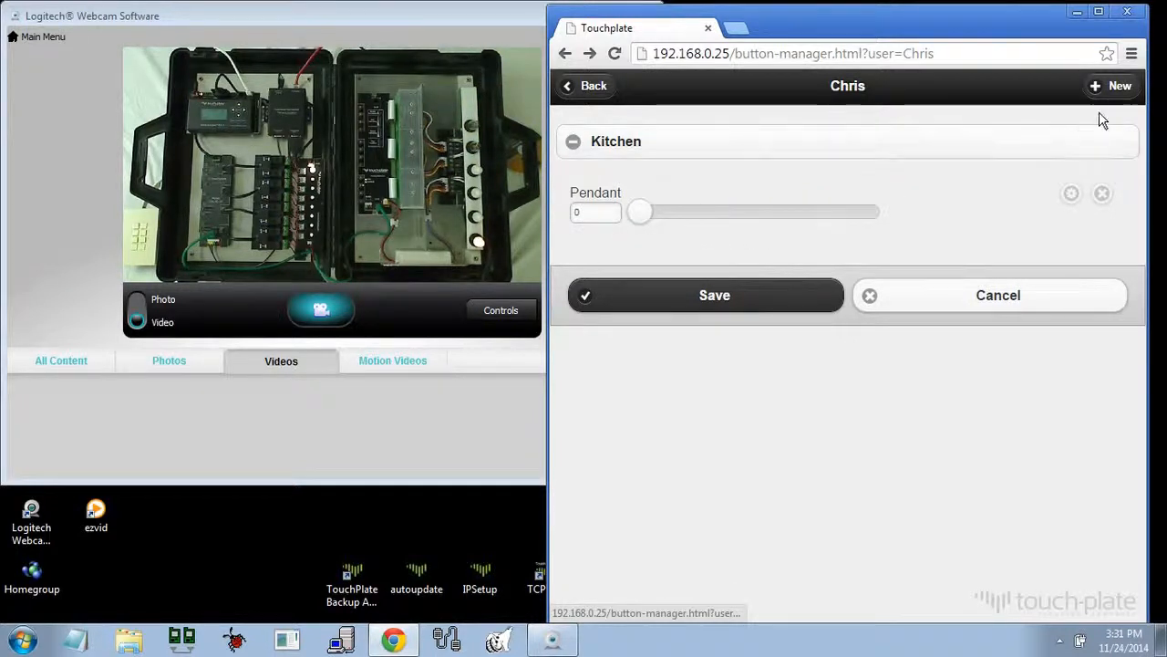
Step: Start another control in the Kitchen group with Dimmer 2 ( O 2 : D 2) as its target
{"action": "left_click", "coordinate": [1111, 92]}
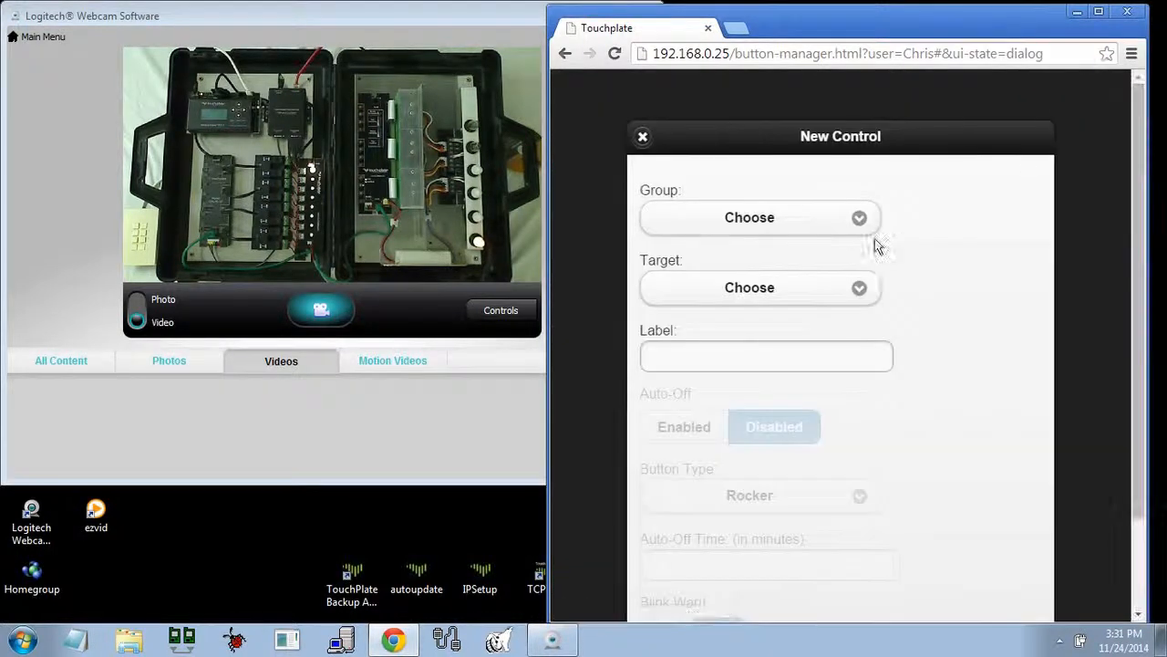
{"action": "left_click", "coordinate": [858, 220]}
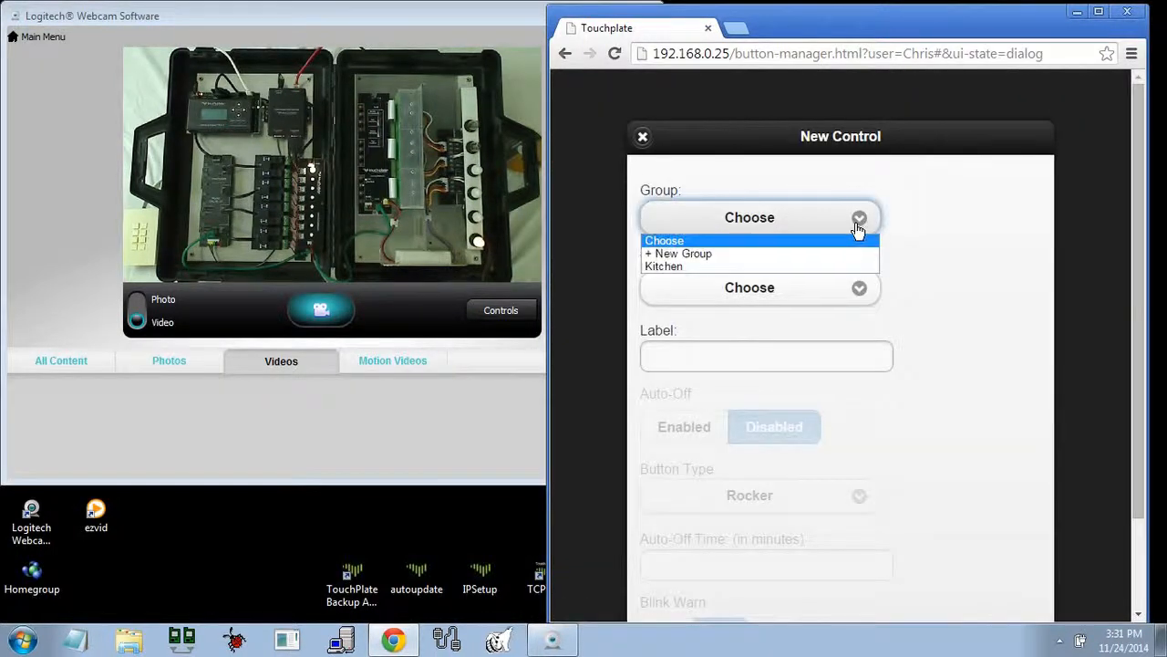
{"action": "left_click", "coordinate": [824, 265]}
{"action": "left_click", "coordinate": [823, 285]}
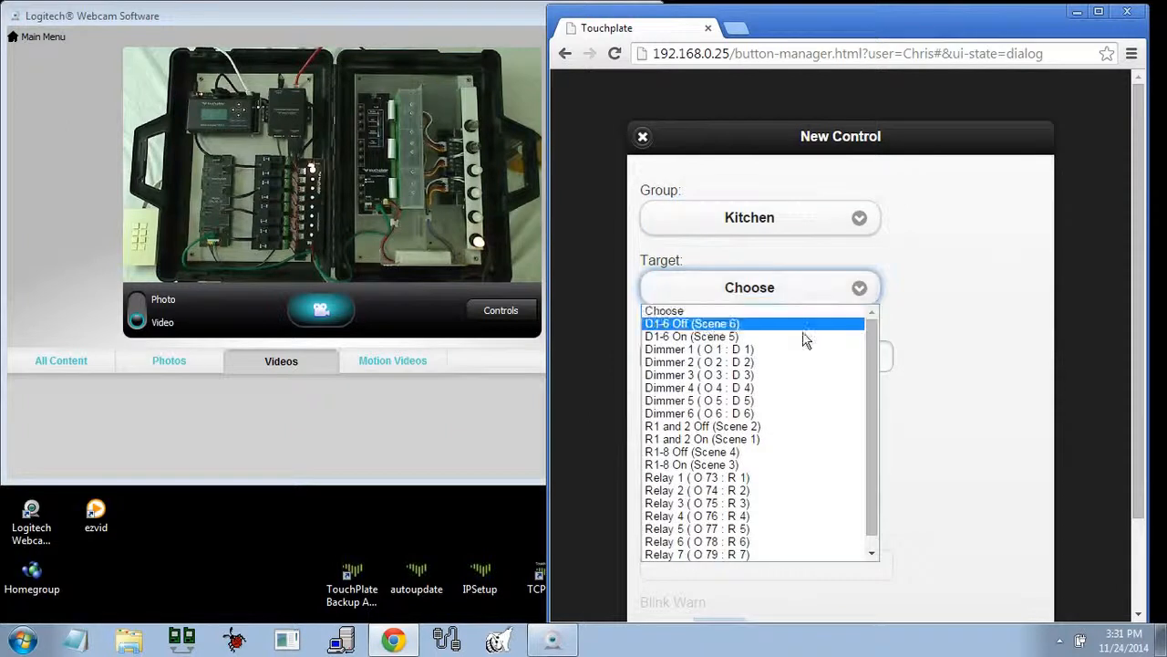
{"action": "left_click", "coordinate": [762, 363]}
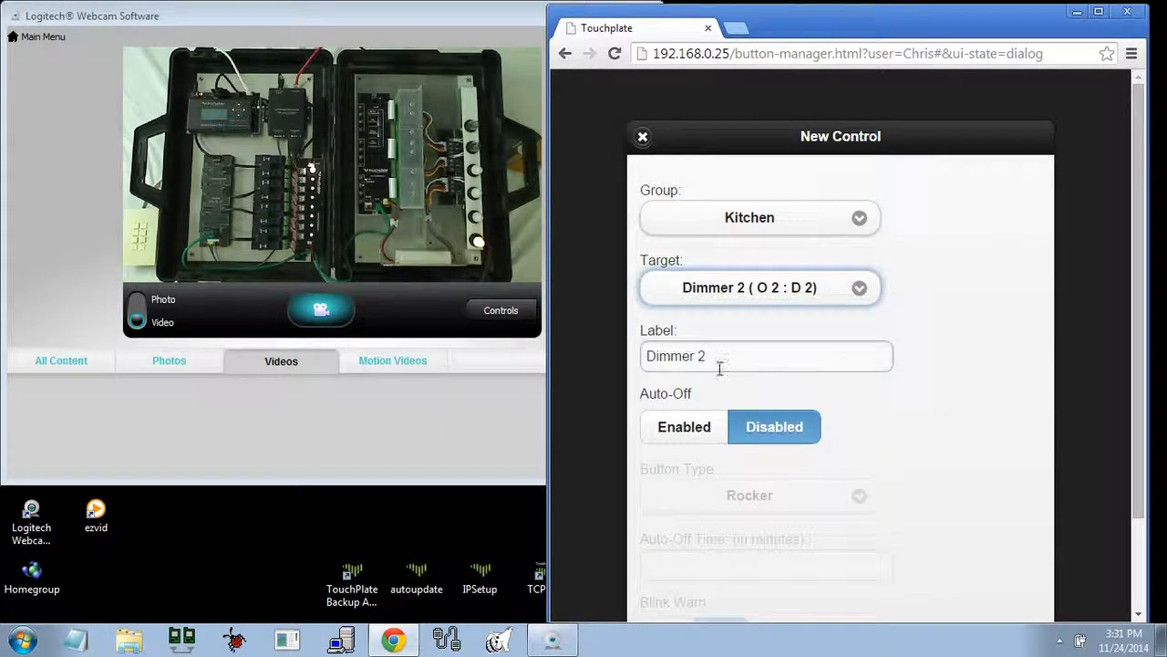
Step: Label the Dimmer 2 control Recessed and add it to the user's buttons
{"action": "left_click_drag", "start_coordinate": [720, 366], "coordinate": [644, 366]}
{"action": "type", "text": "Re"}
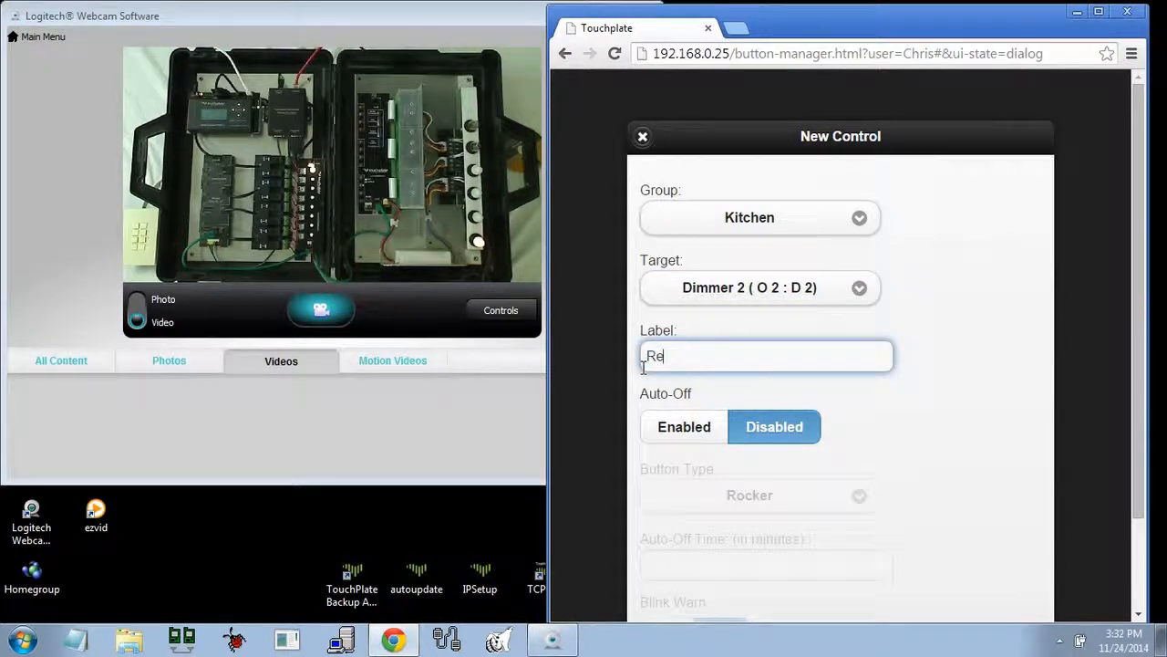
{"action": "type", "text": "cessed"}
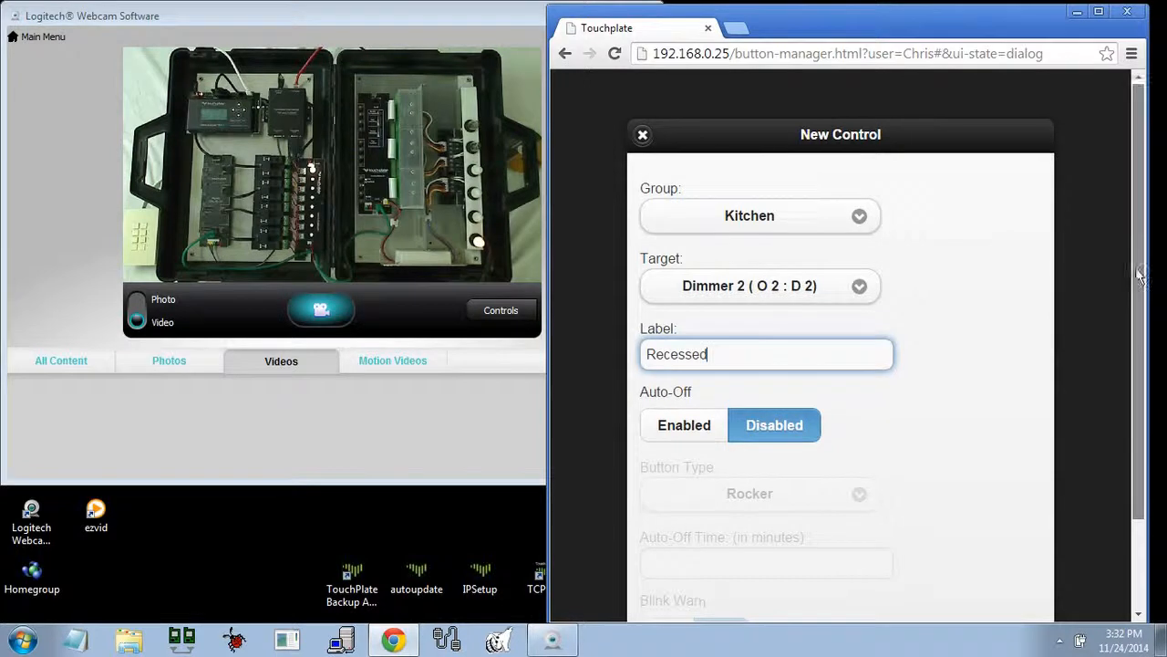
{"action": "scroll", "coordinate": [811, 365], "scroll_direction": "down", "scroll_amount": 2}
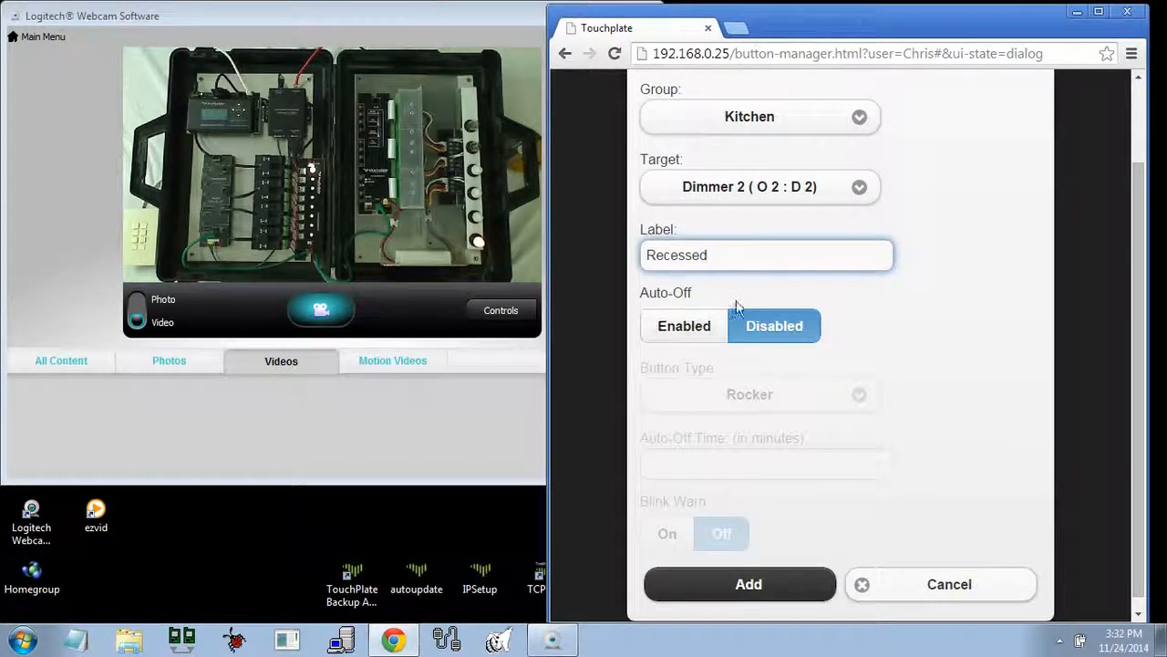
{"action": "left_click", "coordinate": [772, 583]}
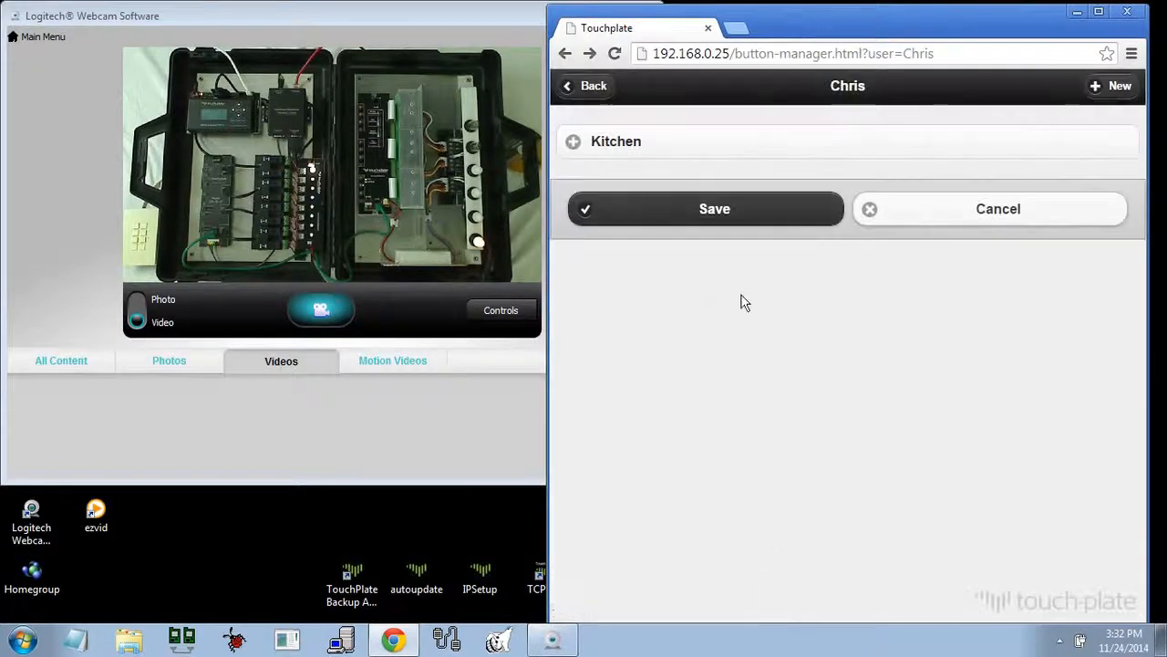
Step: Expand the Kitchen group and test its dimmers by raising Pendant to about 87 and Recessed to about 48
{"action": "left_click", "coordinate": [657, 145]}
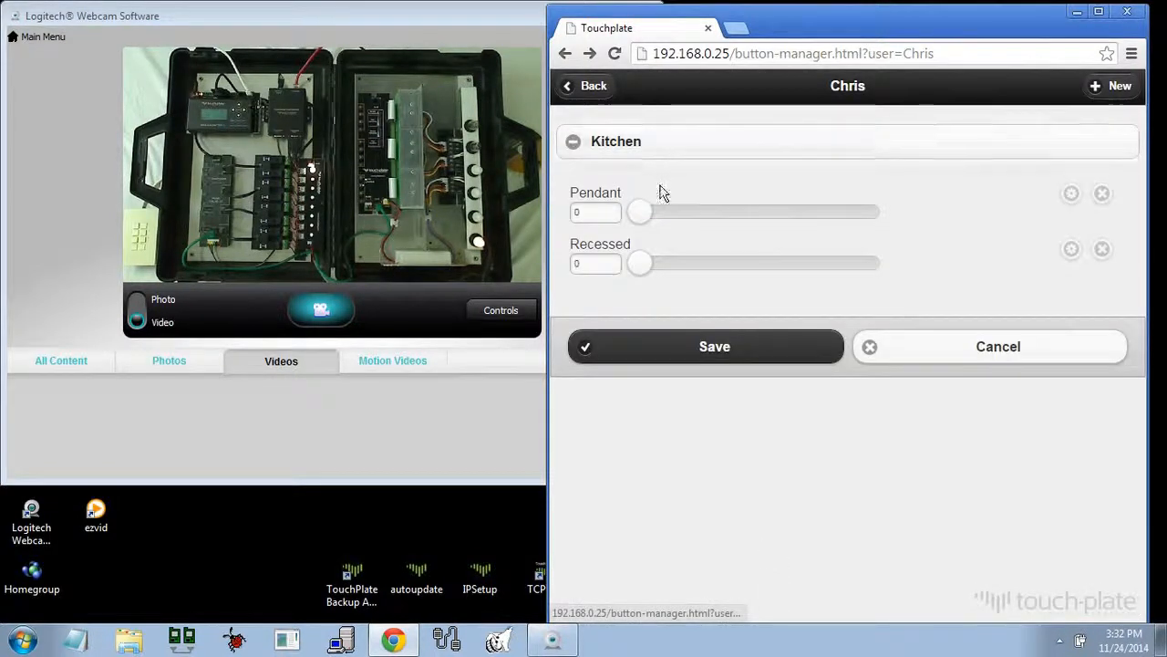
{"action": "left_click", "coordinate": [637, 225]}
{"action": "left_click_drag", "start_coordinate": [636, 225], "coordinate": [771, 210]}
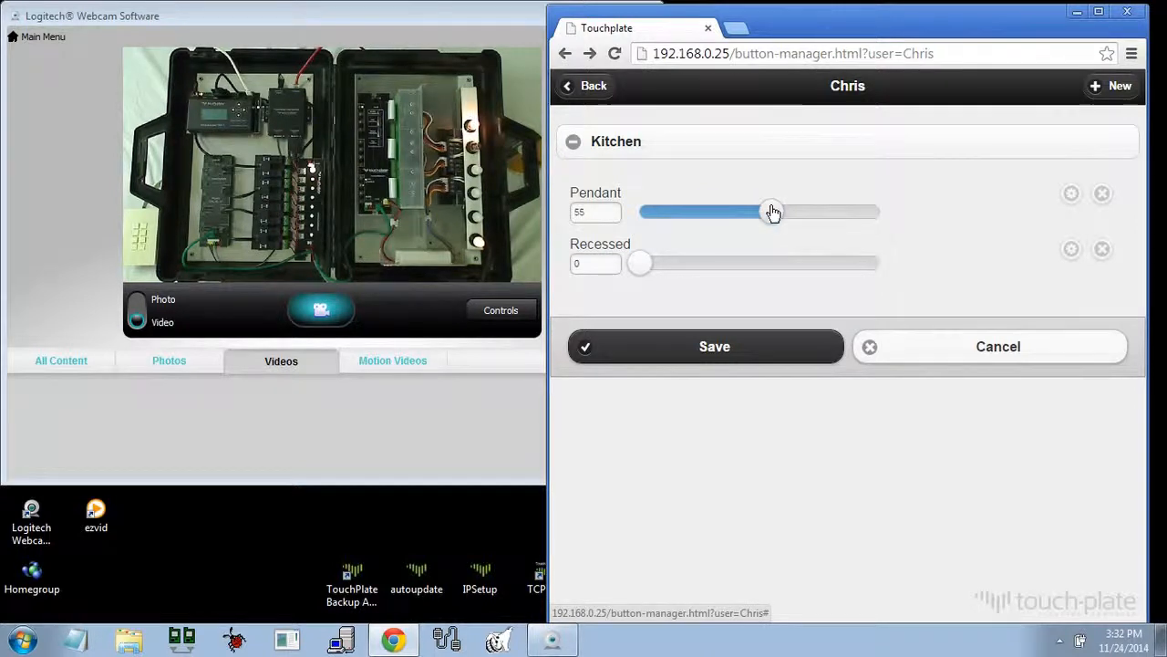
{"action": "left_click_drag", "start_coordinate": [642, 262], "coordinate": [669, 261]}
{"action": "left_click_drag", "start_coordinate": [773, 216], "coordinate": [848, 200]}
{"action": "left_click_drag", "start_coordinate": [672, 264], "coordinate": [756, 261]}
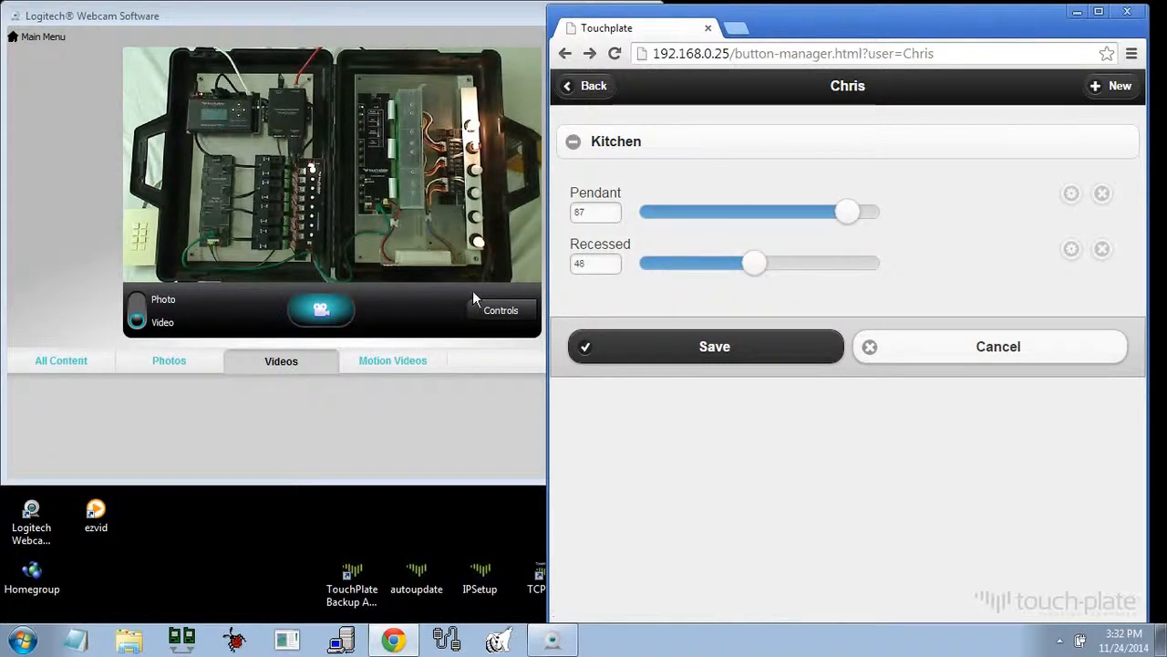
Step: Lower the Recessed and Pendant dimmers in the Kitchen group to 0
{"action": "left_click_drag", "start_coordinate": [756, 264], "coordinate": [657, 261]}
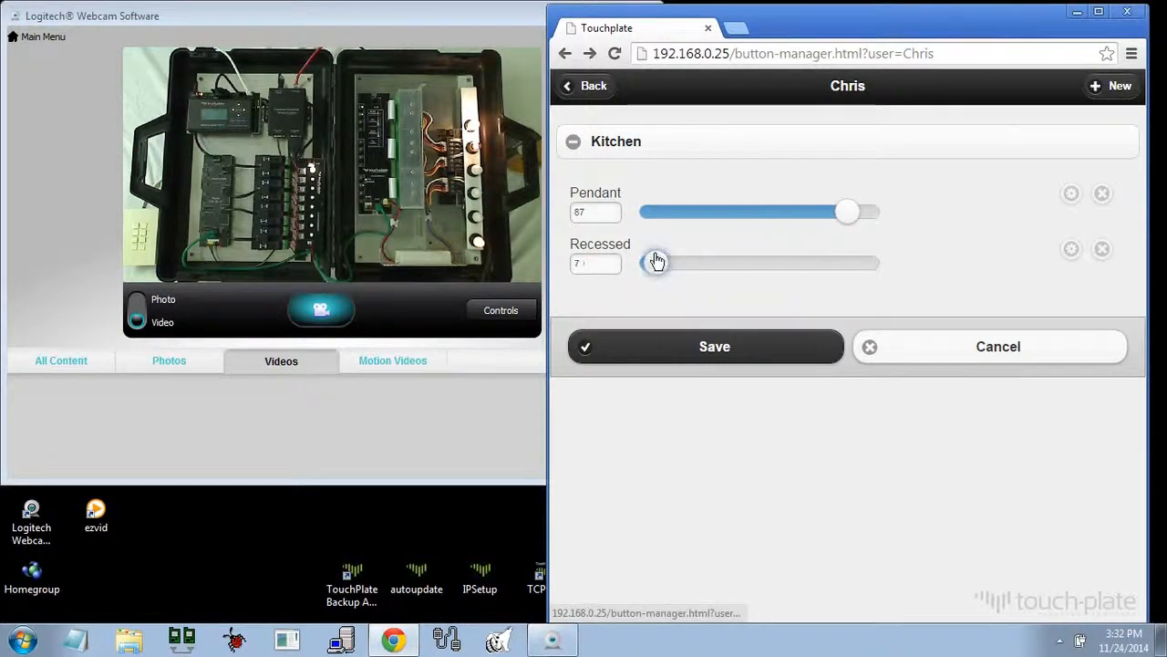
{"action": "left_click_drag", "start_coordinate": [847, 215], "coordinate": [651, 212]}
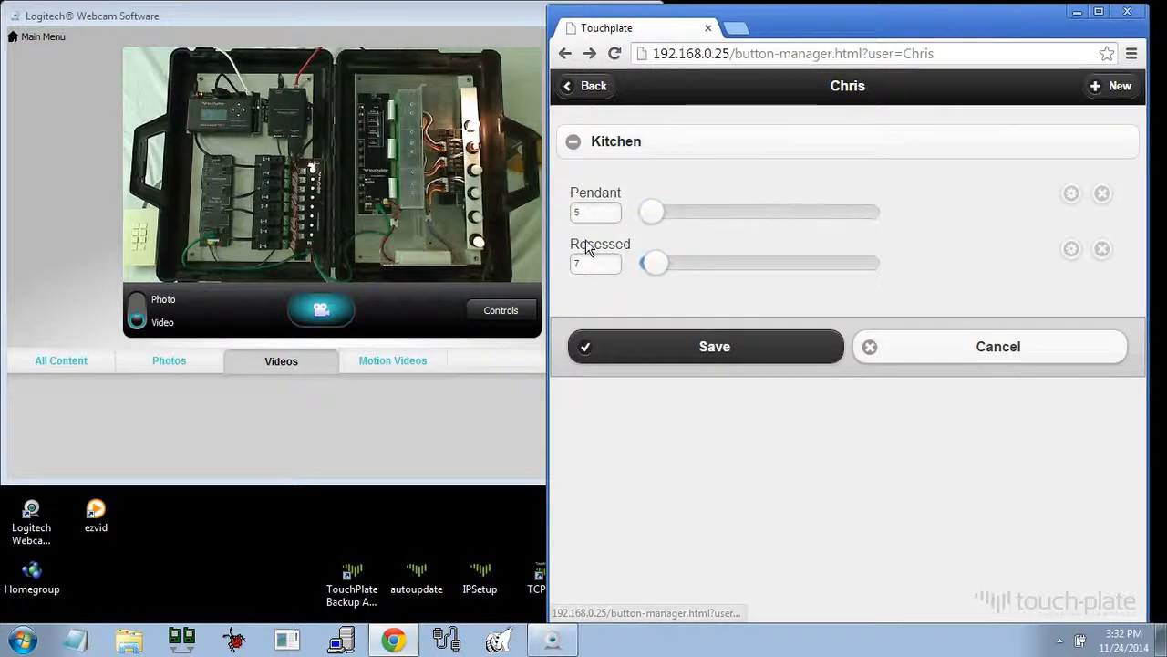
{"action": "mouse_move", "coordinate": [656, 264]}
{"action": "left_mouse_down"}
{"action": "mouse_move", "coordinate": [651, 279]}
{"action": "mouse_move", "coordinate": [636, 272]}
{"action": "left_mouse_up"}
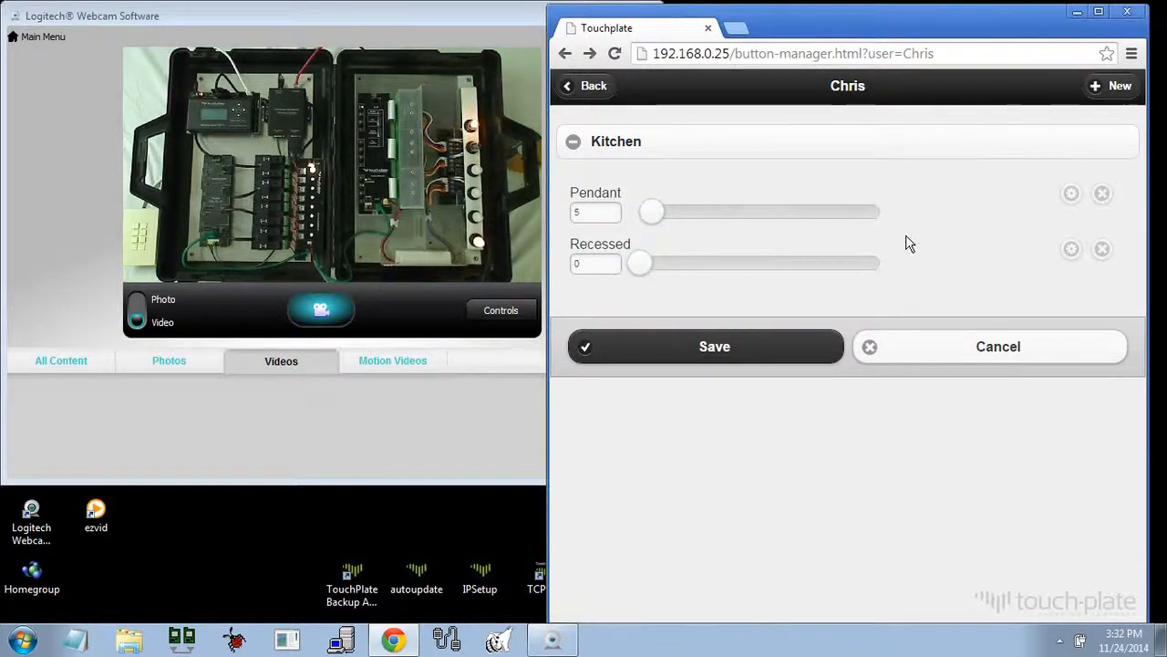
{"action": "left_click_drag", "start_coordinate": [651, 212], "coordinate": [638, 212]}
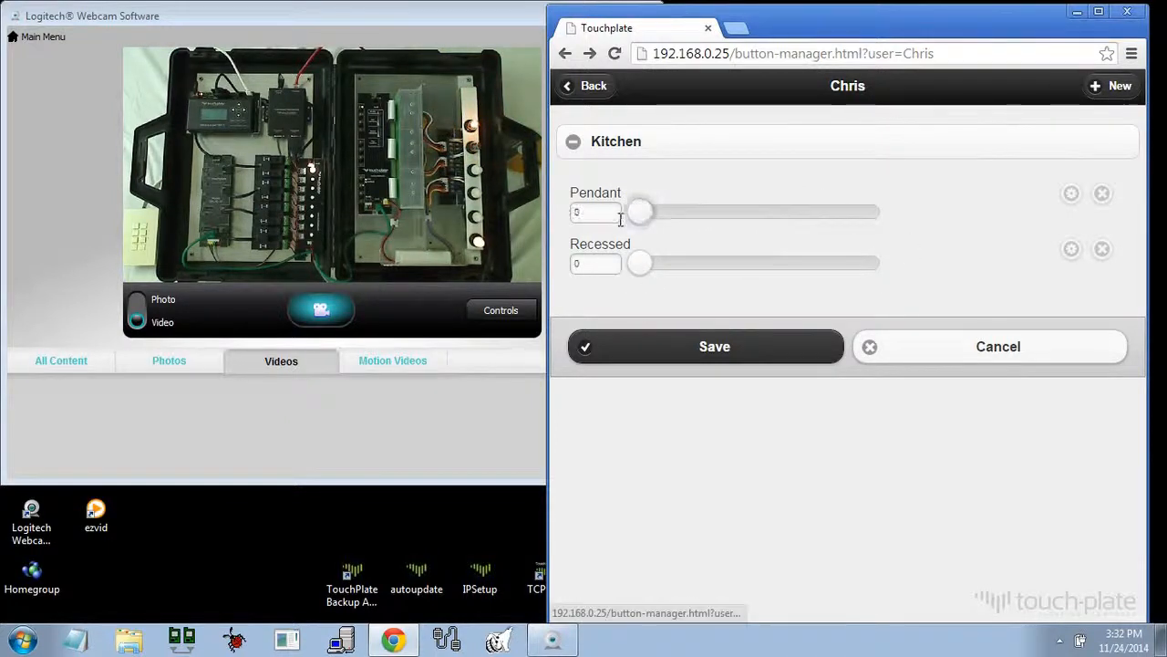
Step: Start a new control for the user and create a new group named Outside for it
{"action": "left_click", "coordinate": [1101, 90]}
{"action": "left_click", "coordinate": [839, 225]}
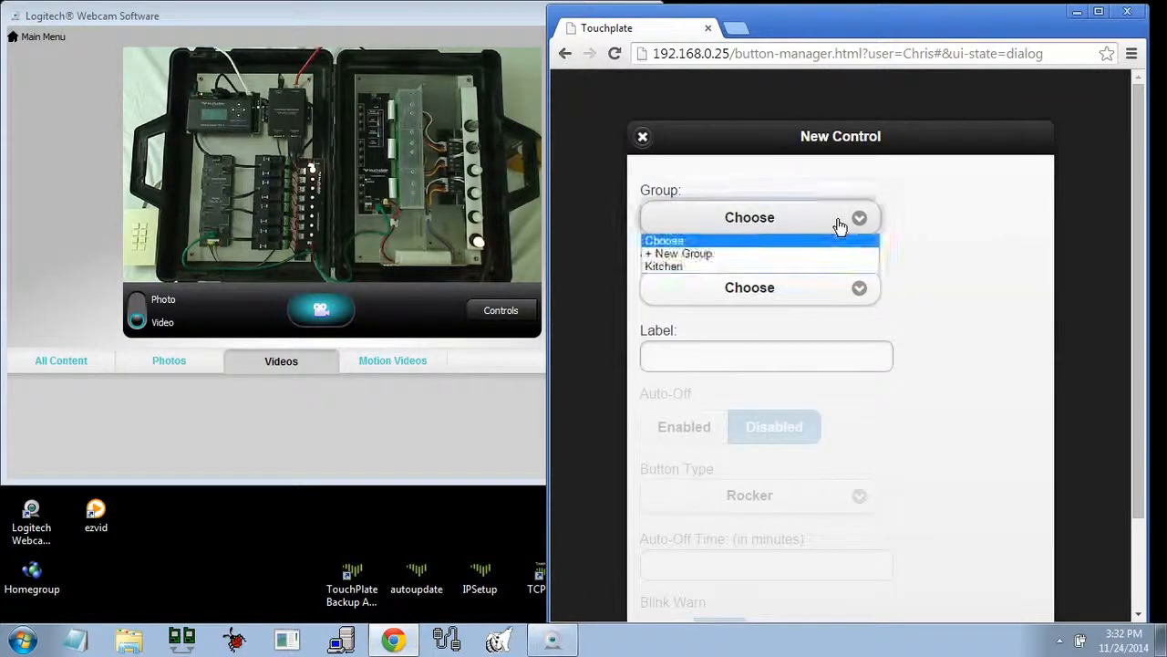
{"action": "left_click", "coordinate": [823, 254]}
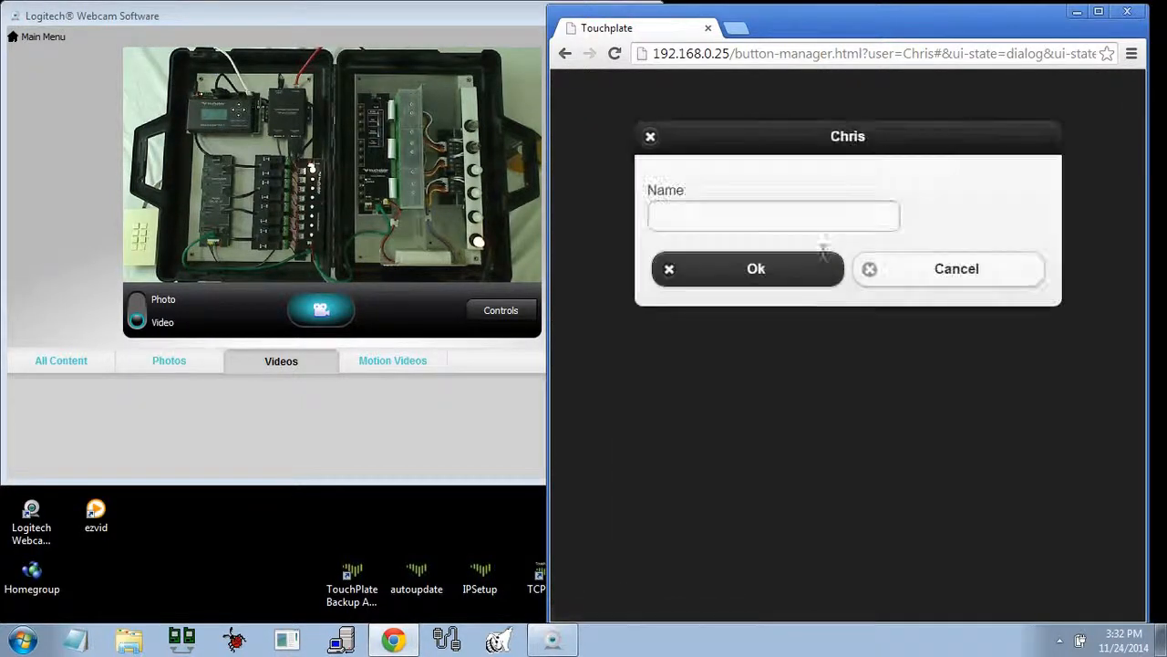
{"action": "left_click", "coordinate": [801, 224]}
{"action": "type", "text": "Outside"}
{"action": "left_click", "coordinate": [763, 279]}
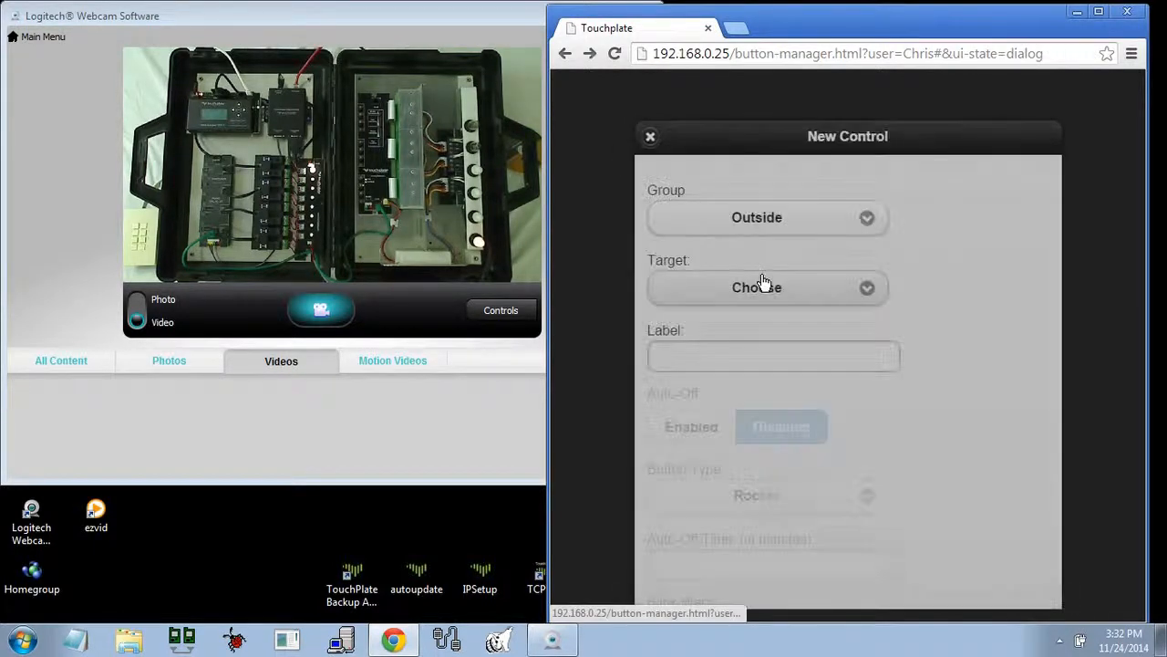
Step: Target the new Outside control at Relay 1 ( O 73 : R 1) and add it to the user's buttons
{"action": "left_click", "coordinate": [764, 298]}
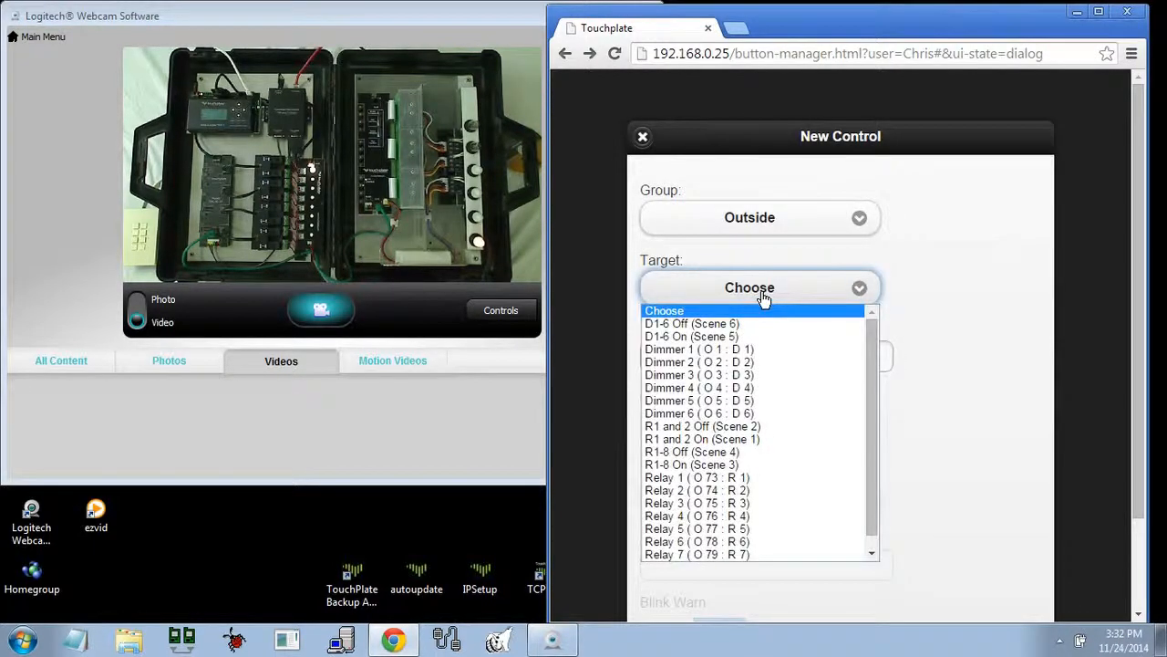
{"action": "left_click", "coordinate": [745, 482]}
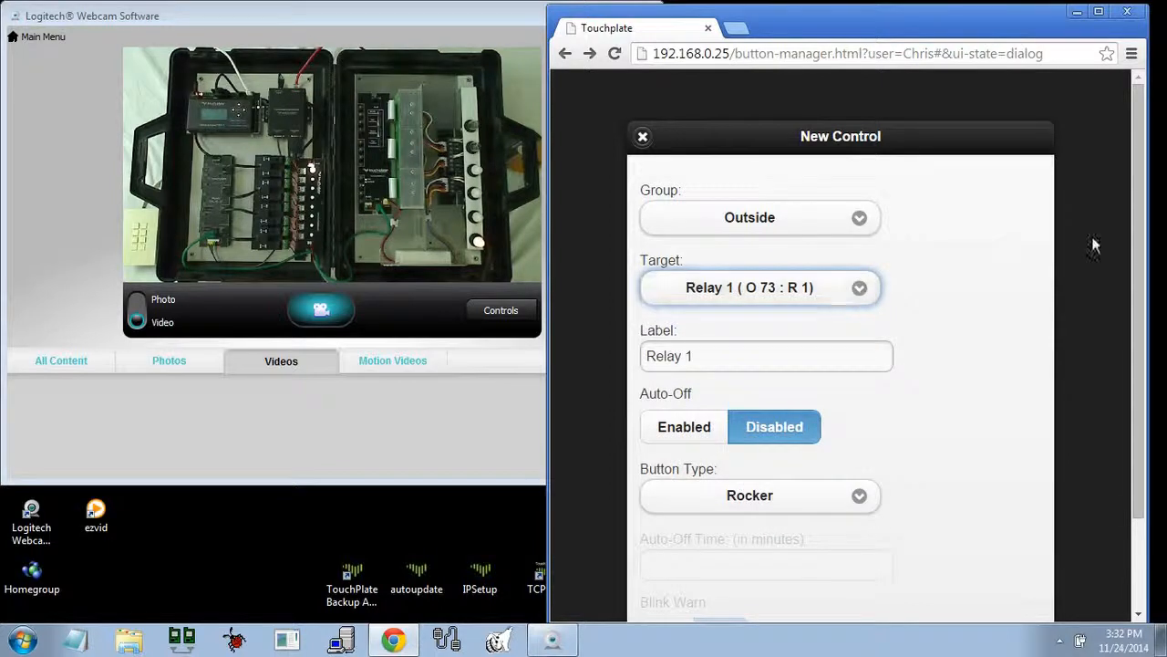
{"action": "left_click_drag", "start_coordinate": [1138, 242], "coordinate": [1138, 333]}
{"action": "left_click", "coordinate": [808, 578]}
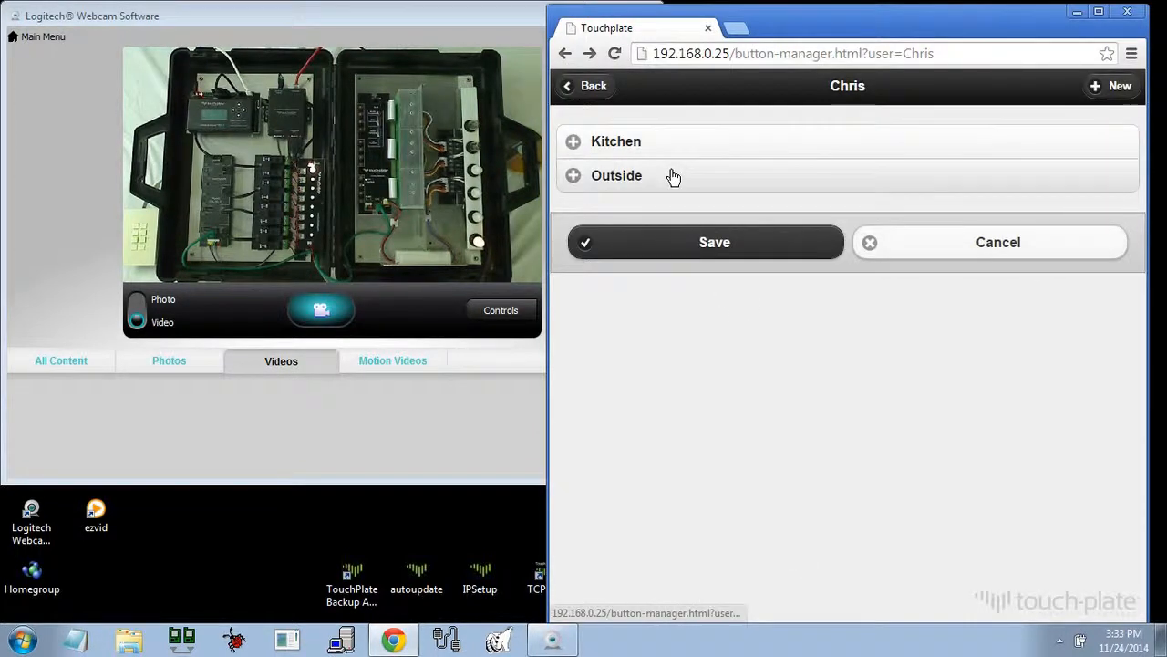
Step: Expand the Outside group, test Relay 1 by switching it on and off repeatedly, leave it on, and save the user's buttons
{"action": "left_click", "coordinate": [672, 176]}
{"action": "left_click", "coordinate": [735, 232]}
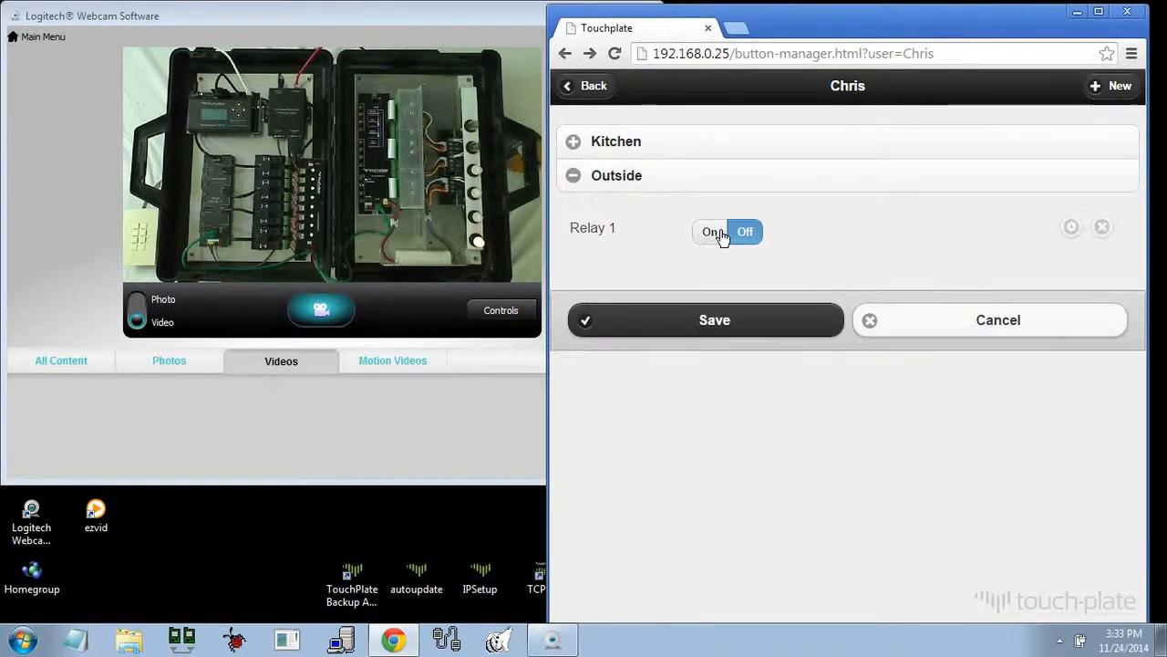
{"action": "left_click", "coordinate": [742, 239]}
{"action": "left_click", "coordinate": [710, 237]}
{"action": "left_click", "coordinate": [734, 238]}
{"action": "left_click", "coordinate": [719, 238]}
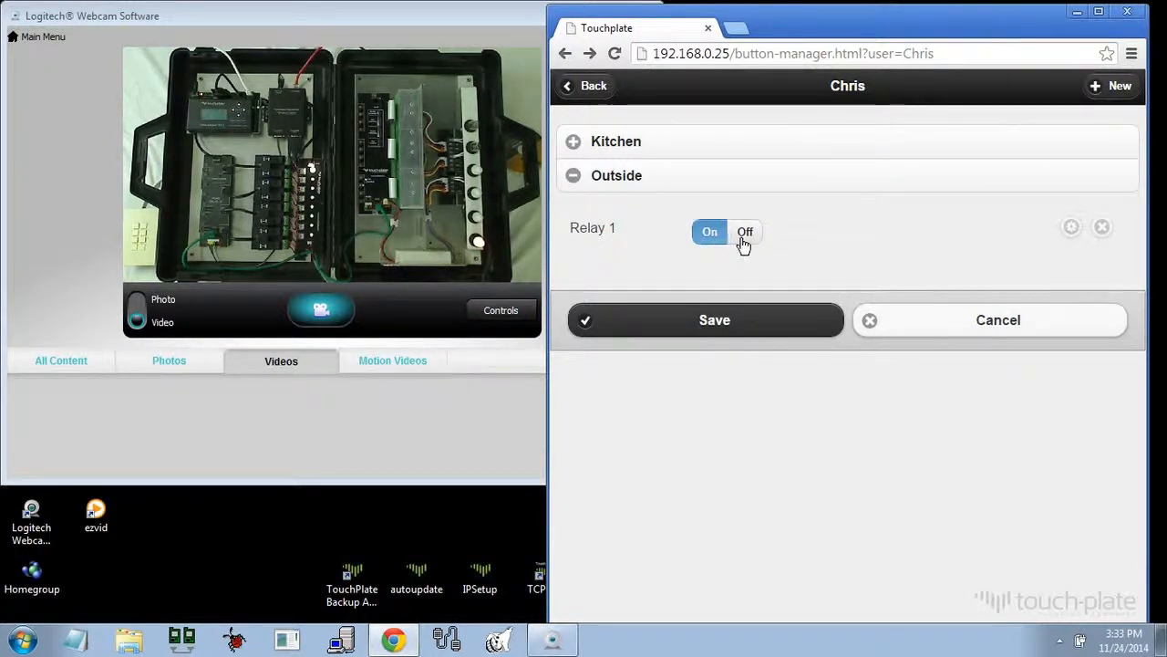
{"action": "left_click", "coordinate": [744, 239]}
{"action": "left_click", "coordinate": [708, 238]}
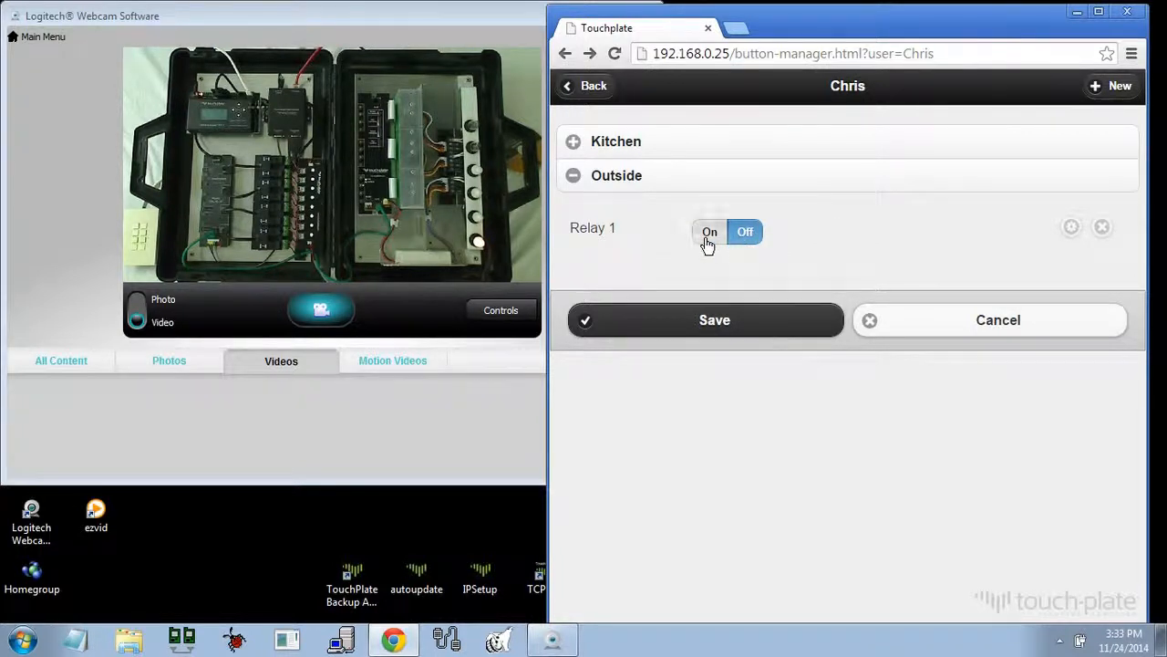
{"action": "left_click", "coordinate": [753, 241]}
{"action": "left_click", "coordinate": [711, 235]}
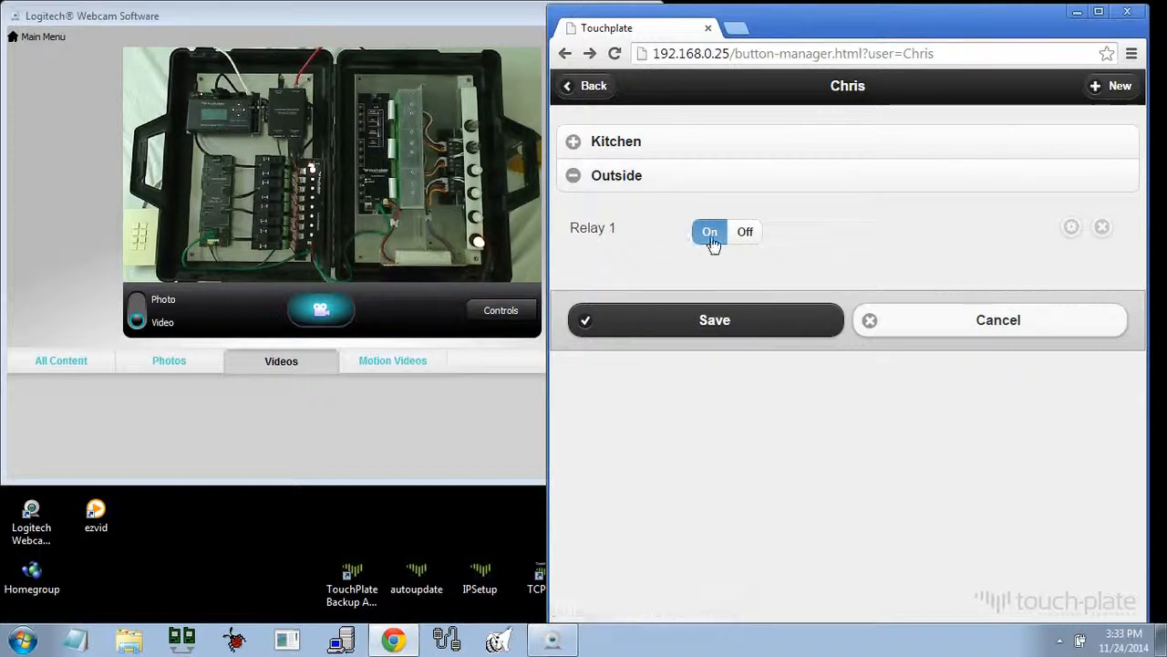
{"action": "left_click", "coordinate": [742, 234]}
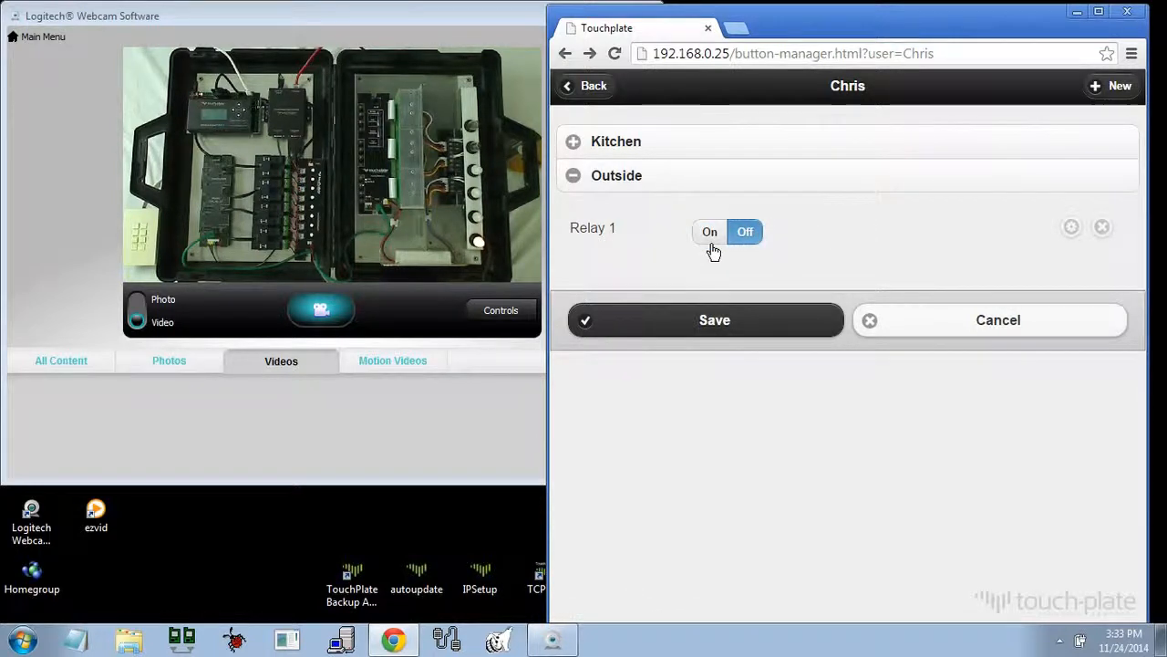
{"action": "left_click", "coordinate": [712, 248]}
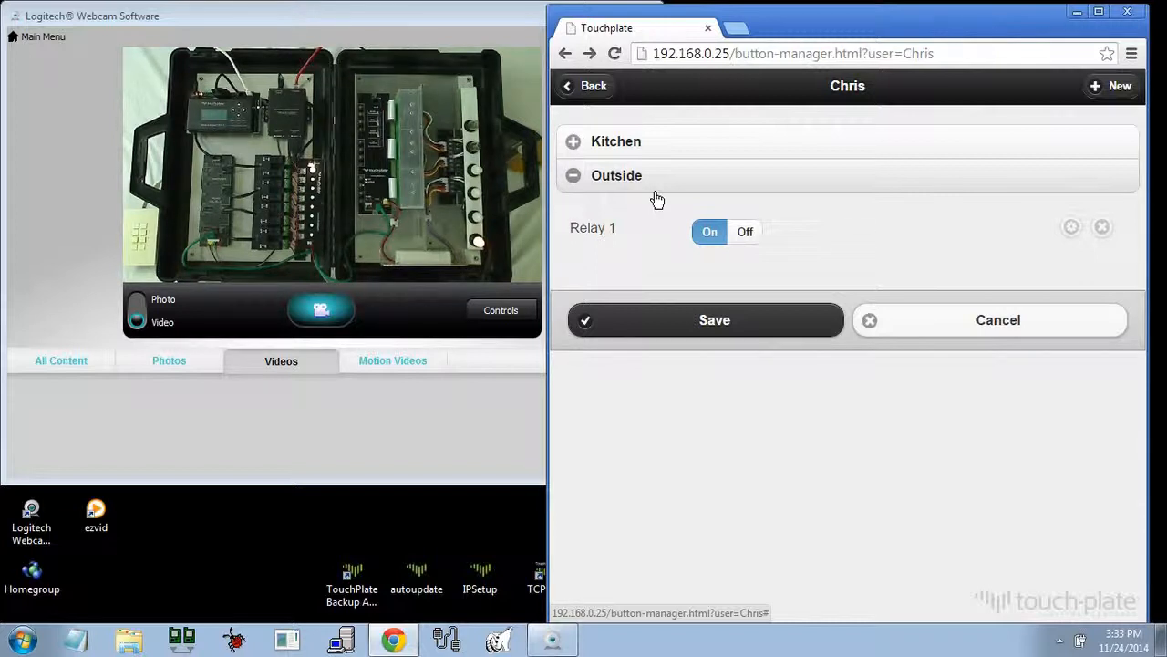
{"action": "left_click", "coordinate": [678, 319]}
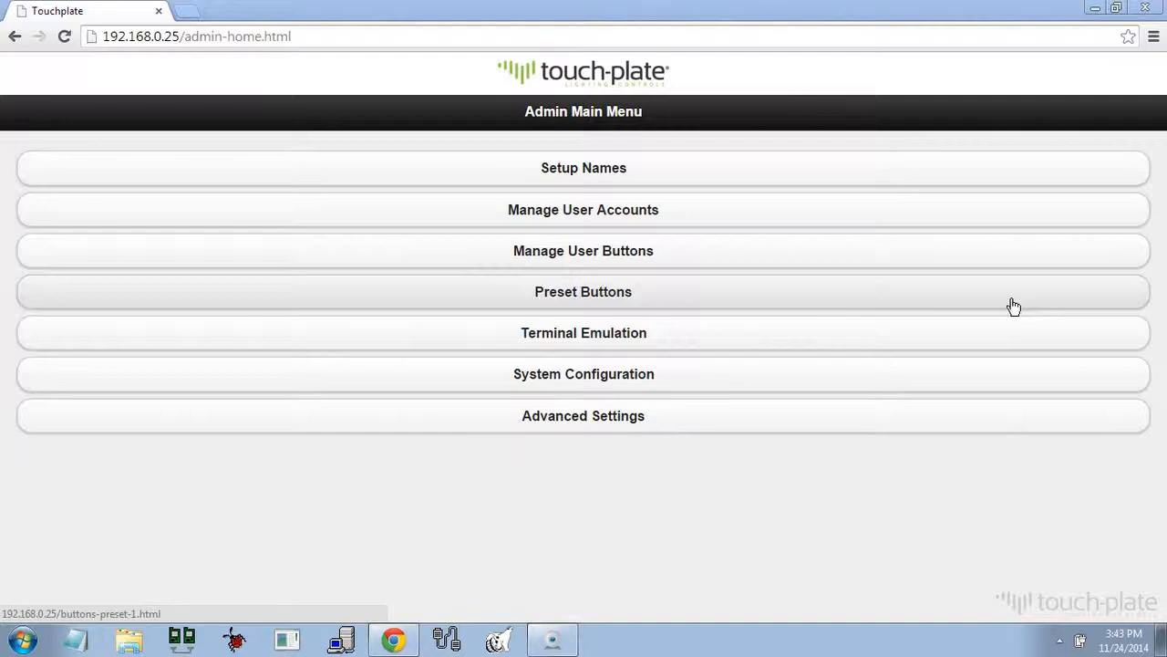
Step: Open the Preset Buttons page, expand Dimmers 01 - 20, and shrink the browser window to sit beside the webcam view
{"action": "left_click", "coordinate": [1013, 306]}
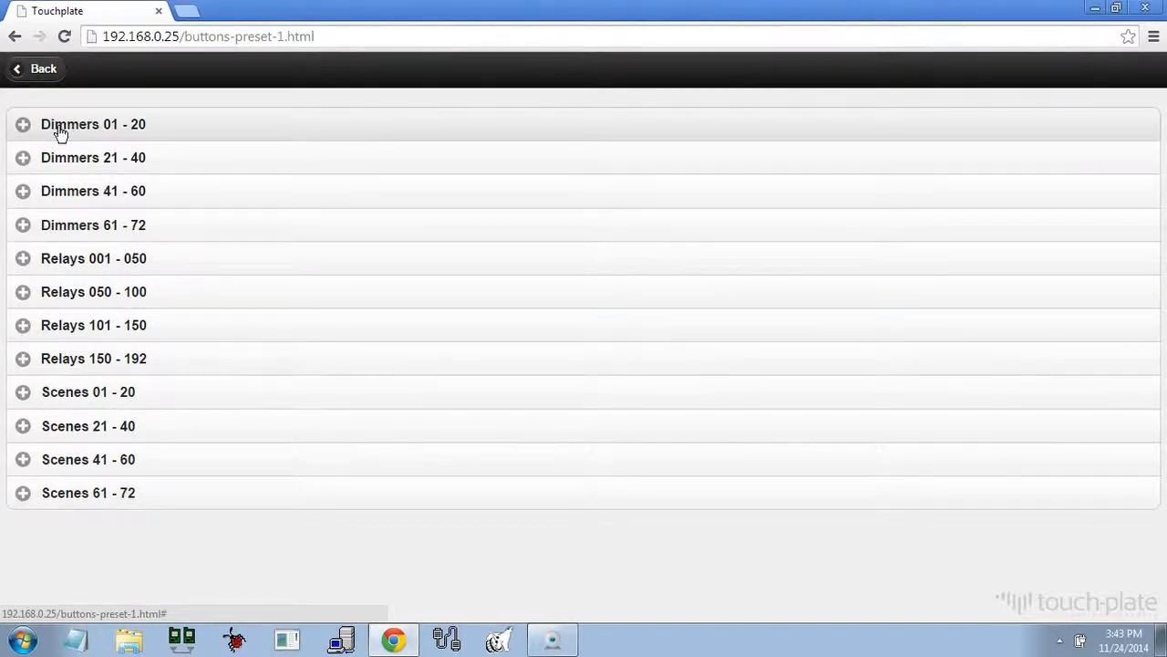
{"action": "left_click", "coordinate": [60, 134]}
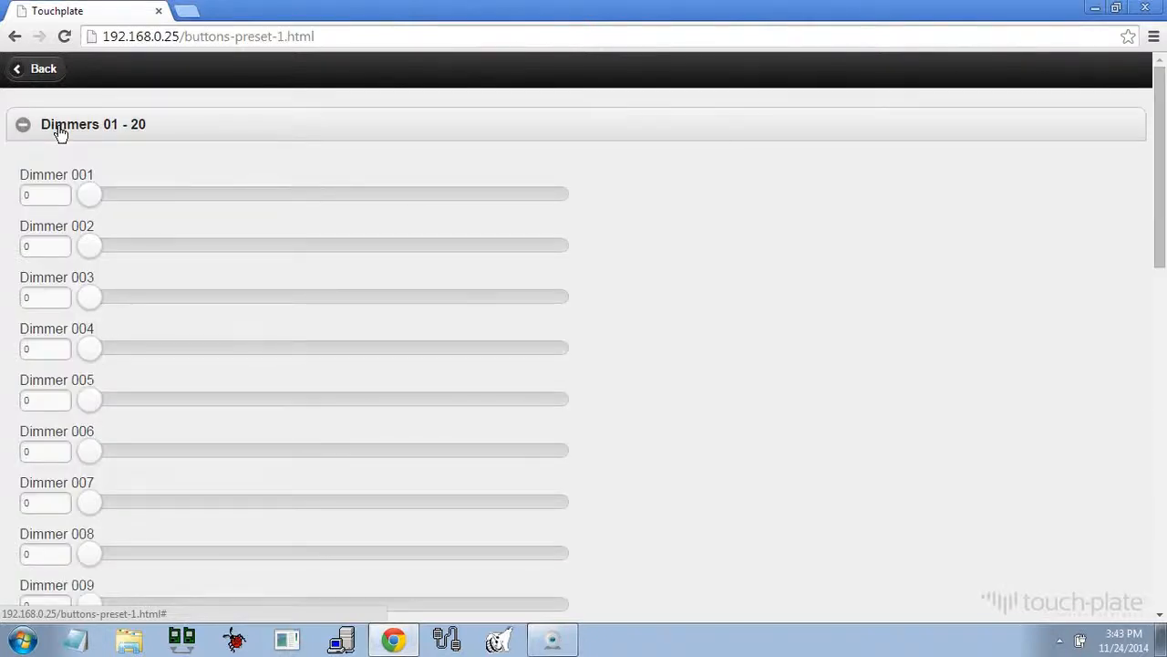
{"action": "left_click", "coordinate": [1117, 10]}
{"action": "left_click_drag", "start_coordinate": [796, 31], "coordinate": [790, 29]}
Step: Briefly raise Dimmers 001 through 004 one after another and bring them back to 0
{"action": "left_click_drag", "start_coordinate": [636, 212], "coordinate": [690, 209]}
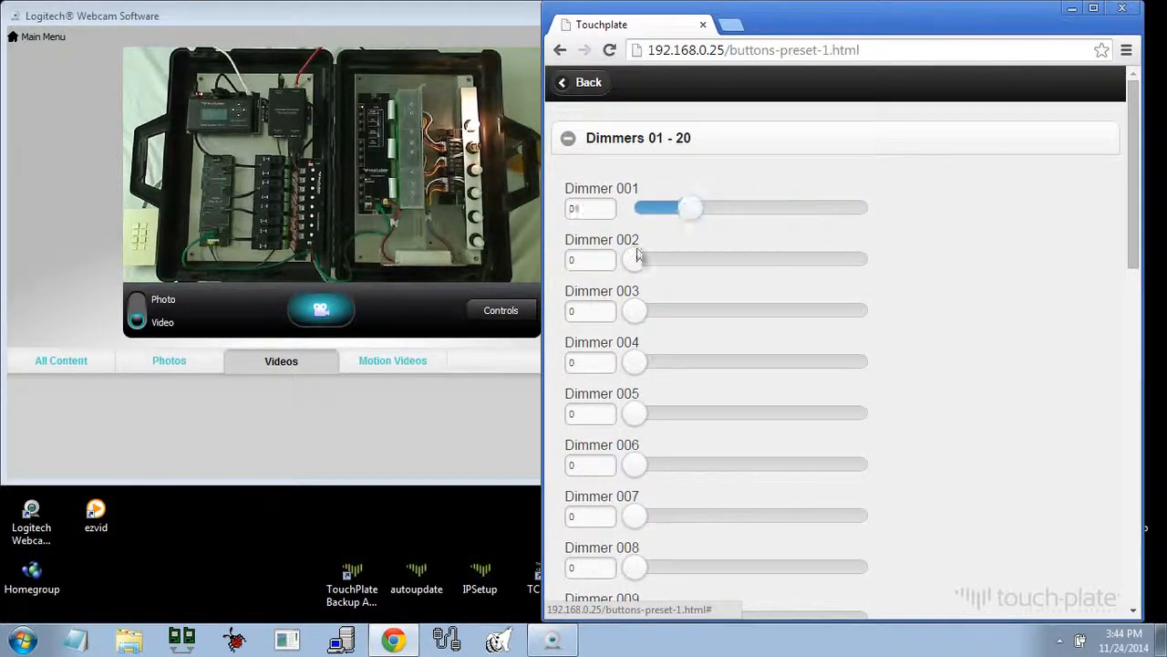
{"action": "left_click_drag", "start_coordinate": [632, 260], "coordinate": [633, 310]}
{"action": "mouse_move", "coordinate": [634, 366]}
{"action": "left_mouse_down"}
{"action": "mouse_move", "coordinate": [860, 363]}
{"action": "mouse_move", "coordinate": [641, 363]}
{"action": "left_mouse_up"}
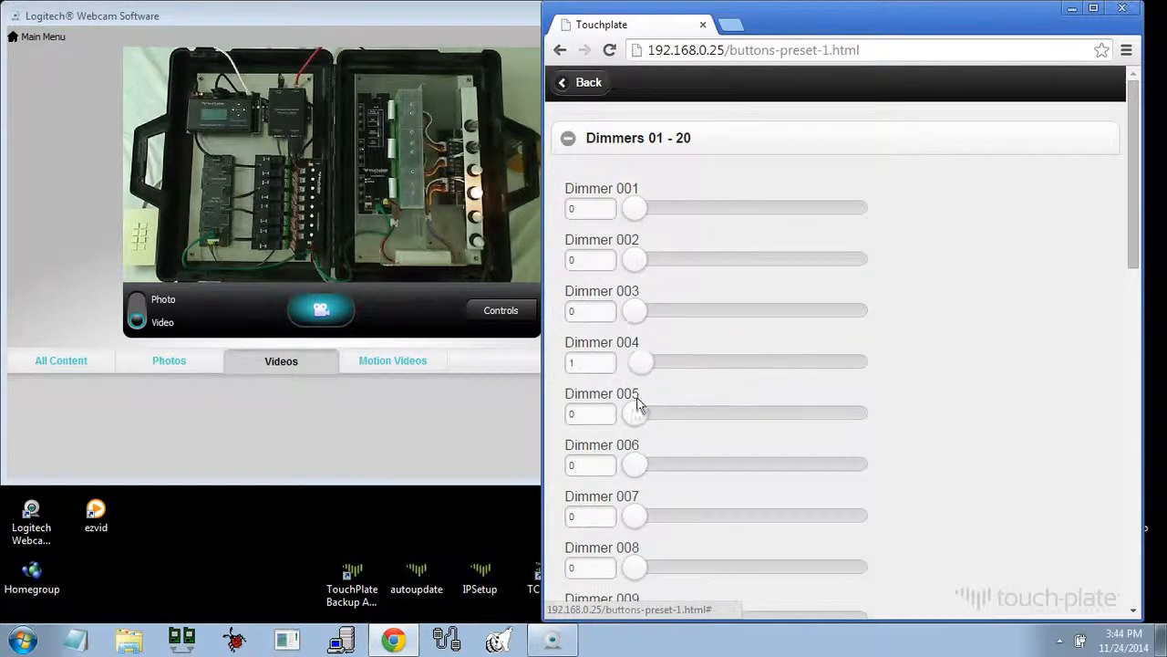
Step: Set Dimmer 005 to about 43, Dimmer 004 to 79, Dimmer 003 to 66, Dimmer 002 to 68 and Dimmer 001 to 85, then collapse the group
{"action": "left_click_drag", "start_coordinate": [636, 412], "coordinate": [735, 418]}
{"action": "left_click_drag", "start_coordinate": [634, 365], "coordinate": [819, 358]}
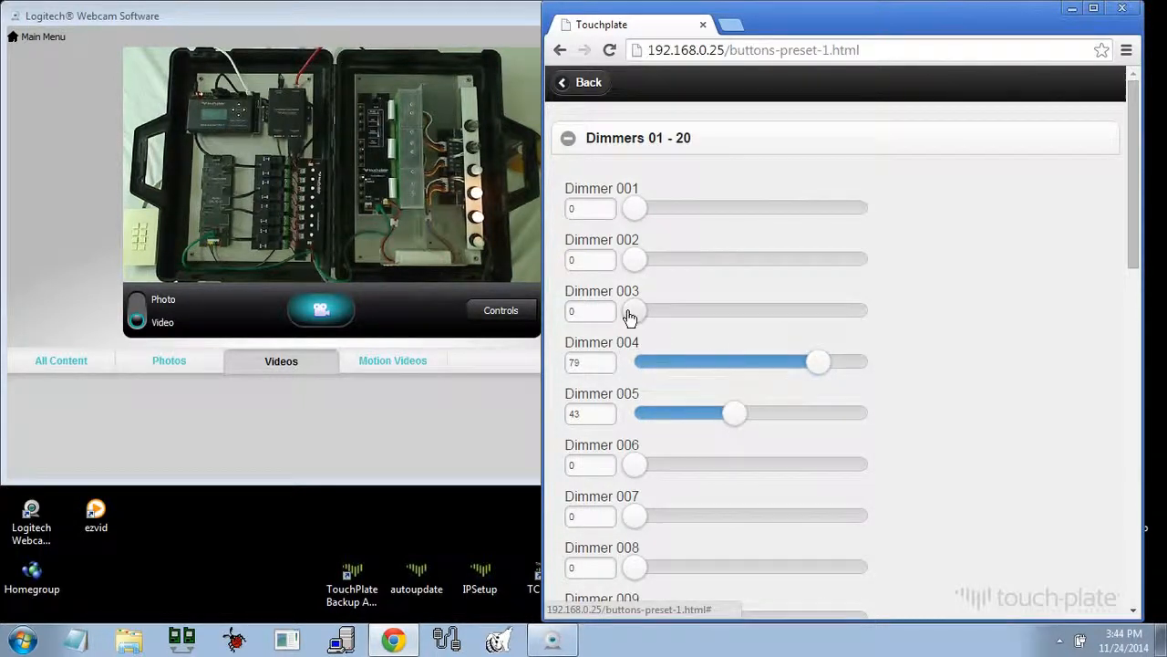
{"action": "left_click_drag", "start_coordinate": [630, 316], "coordinate": [789, 310]}
{"action": "left_click_drag", "start_coordinate": [633, 262], "coordinate": [792, 261]}
{"action": "left_click_drag", "start_coordinate": [633, 208], "coordinate": [832, 208]}
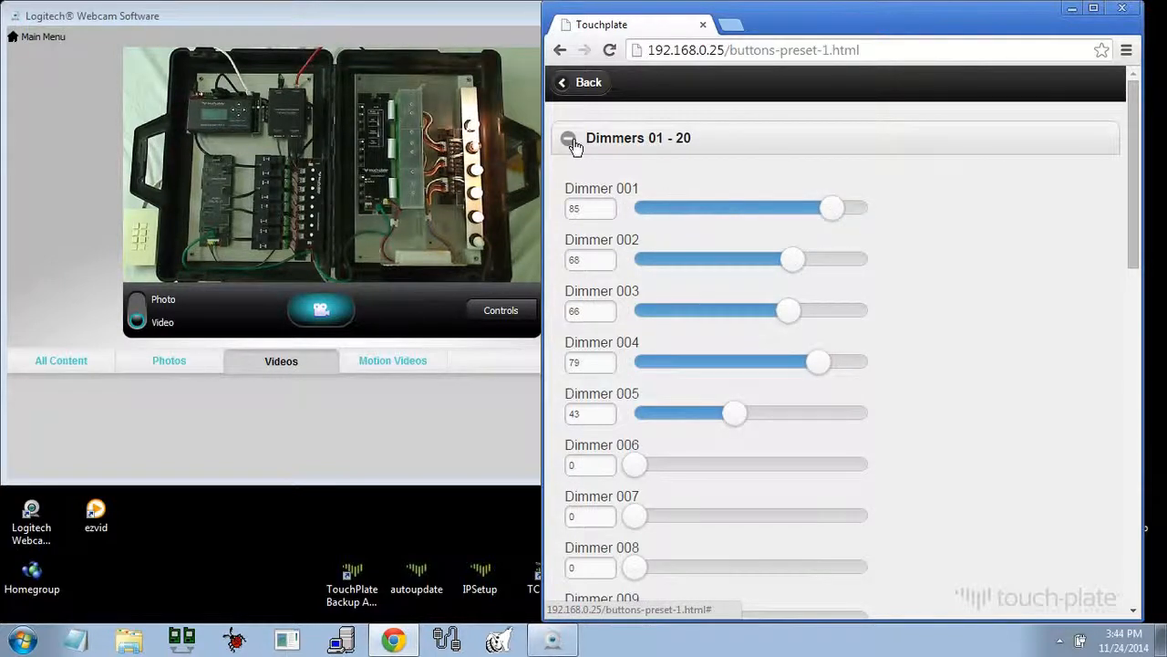
{"action": "left_click", "coordinate": [574, 141]}
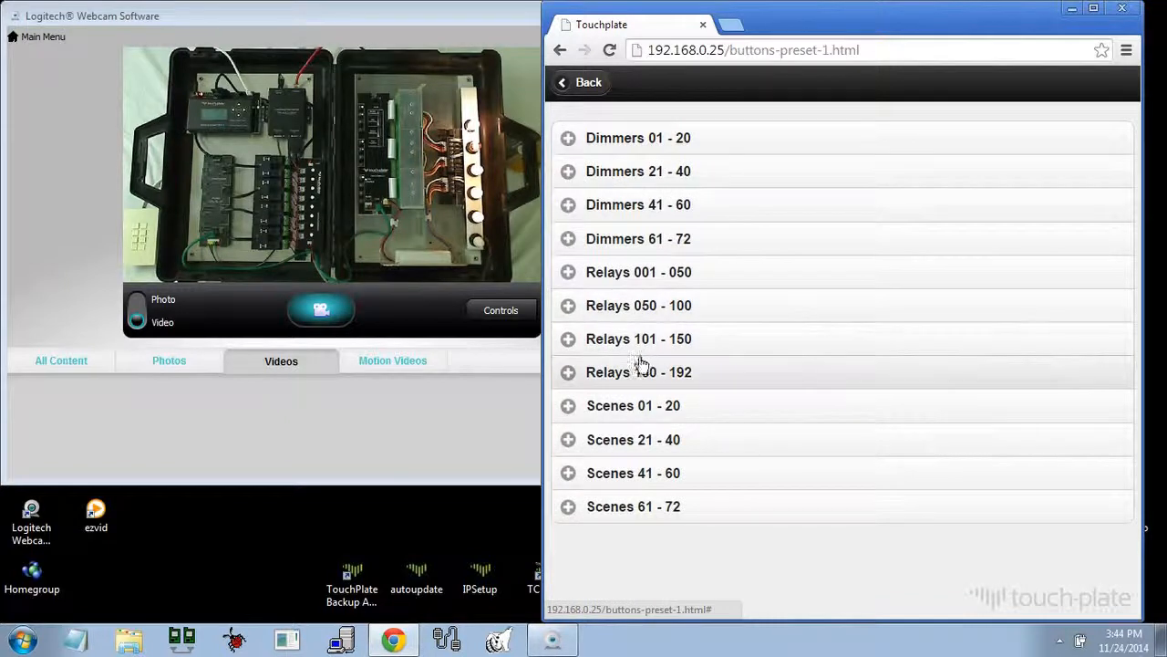
Step: Expand Relays 001 - 050, switch on Relay 001 through Relay 007, and collapse the group
{"action": "left_click", "coordinate": [622, 284]}
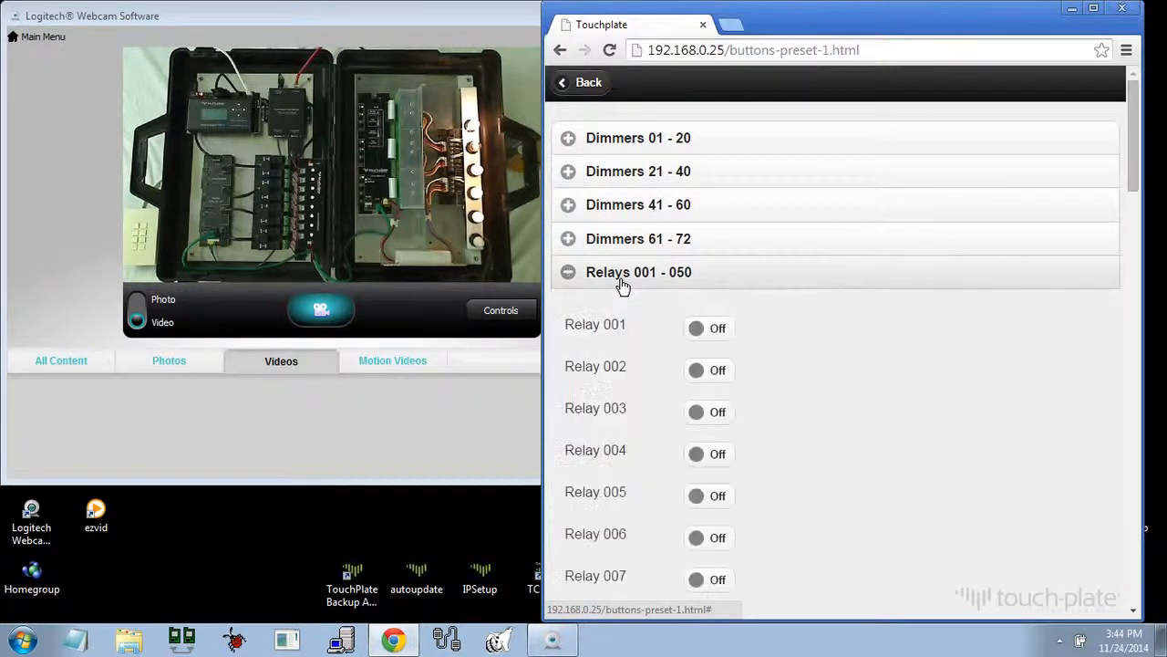
{"action": "left_click", "coordinate": [711, 328]}
{"action": "left_click", "coordinate": [709, 370]}
{"action": "left_click", "coordinate": [718, 413]}
{"action": "left_click", "coordinate": [720, 454]}
{"action": "left_click", "coordinate": [721, 496]}
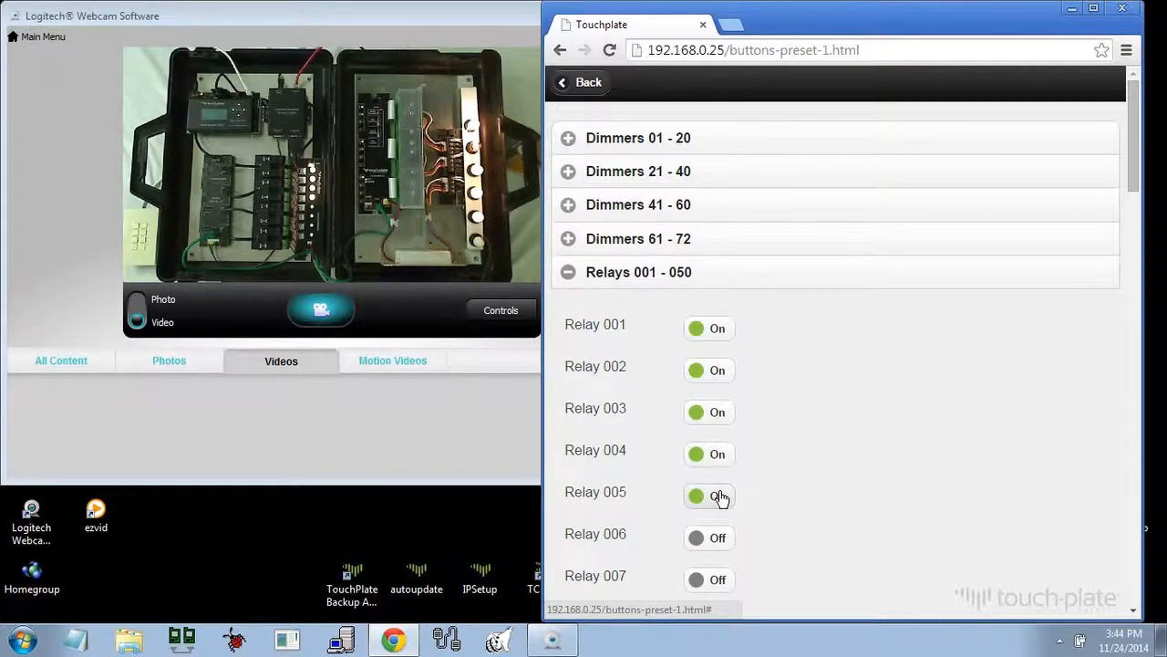
{"action": "left_click", "coordinate": [720, 538]}
{"action": "left_click", "coordinate": [718, 578]}
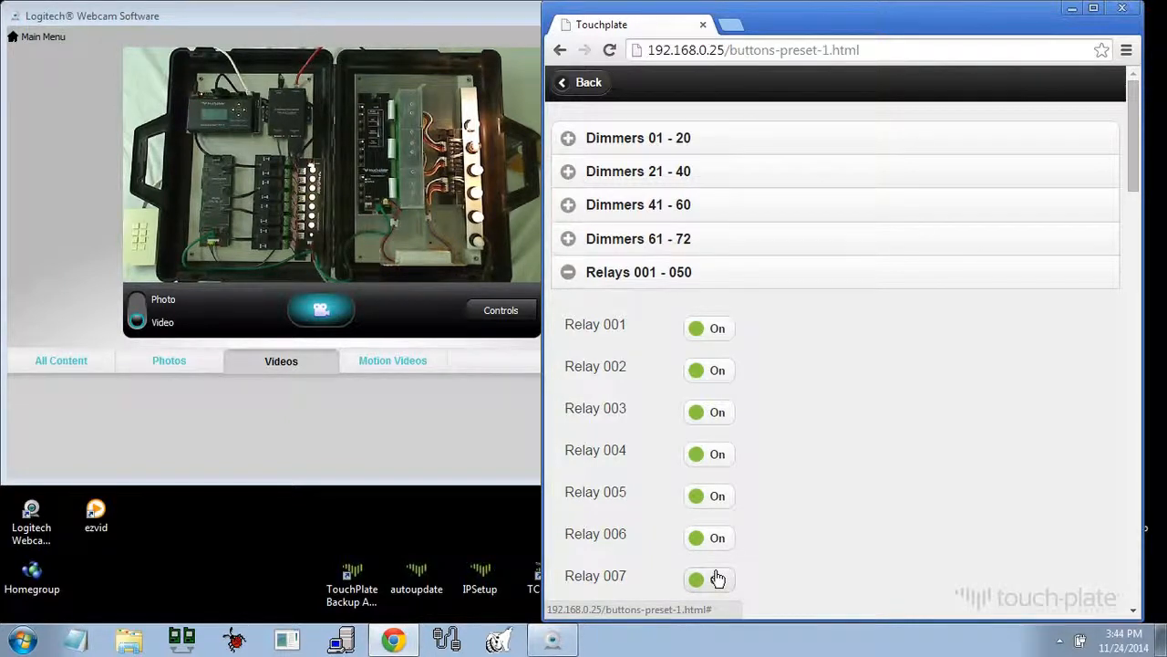
{"action": "left_click", "coordinate": [568, 275]}
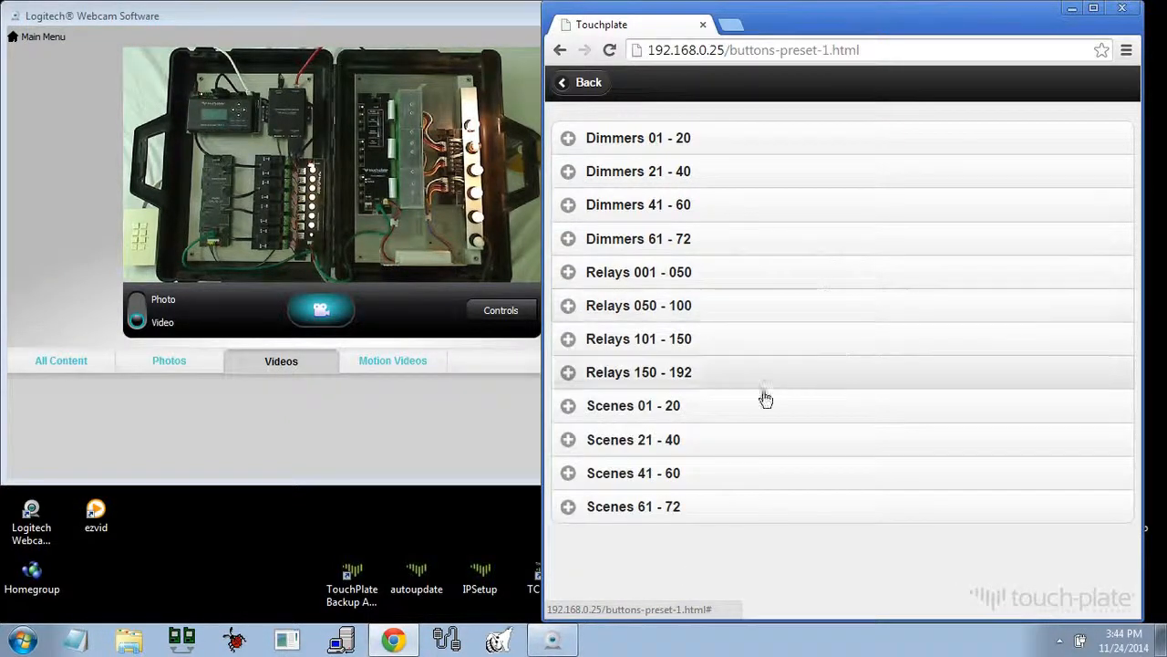
Step: Expand Scenes 01 - 20 and trigger Scene 002 followed by Scene 001
{"action": "left_click", "coordinate": [703, 411]}
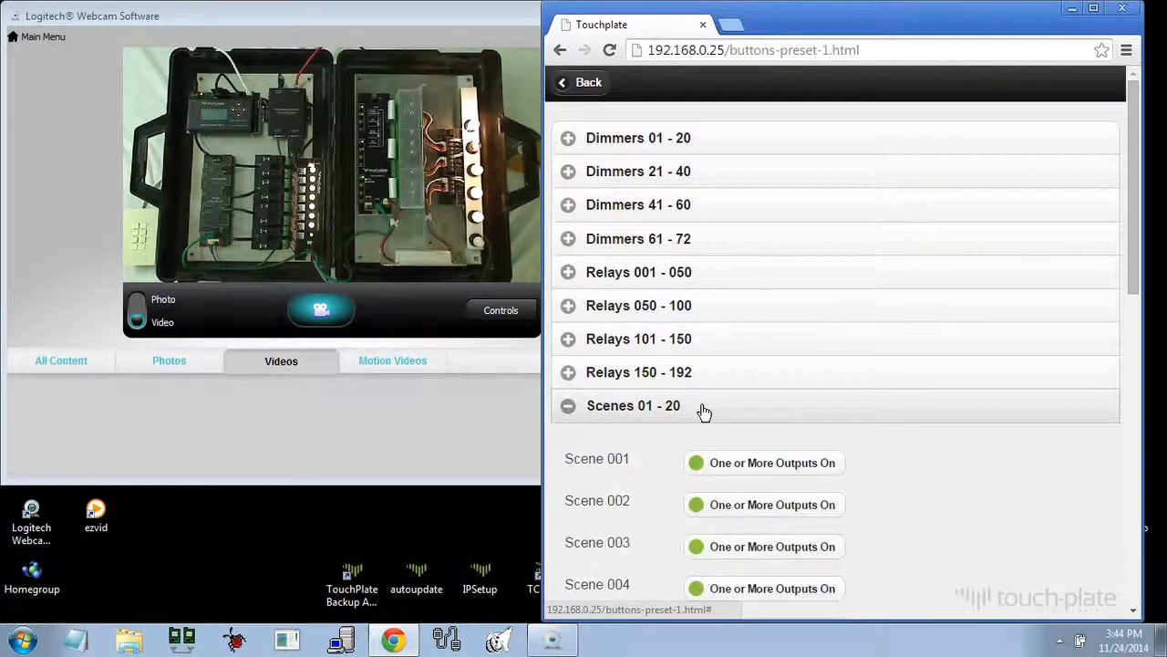
{"action": "scroll", "coordinate": [1137, 290], "scroll_direction": "down", "scroll_amount": 2}
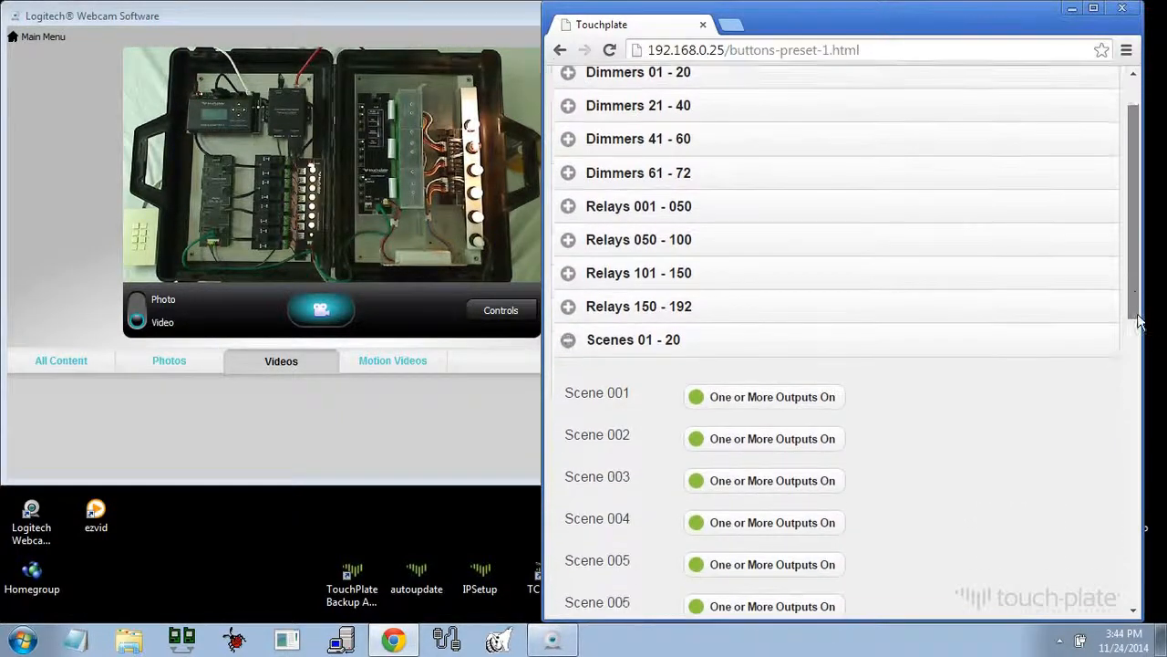
{"action": "left_click", "coordinate": [791, 364]}
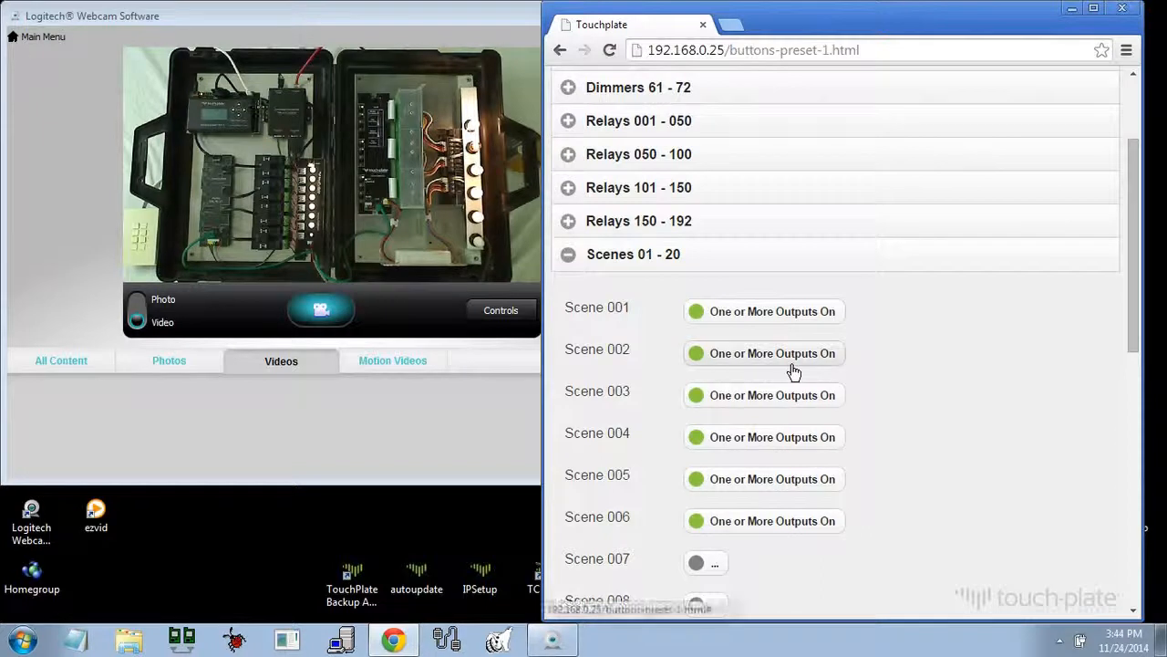
{"action": "left_click", "coordinate": [733, 319]}
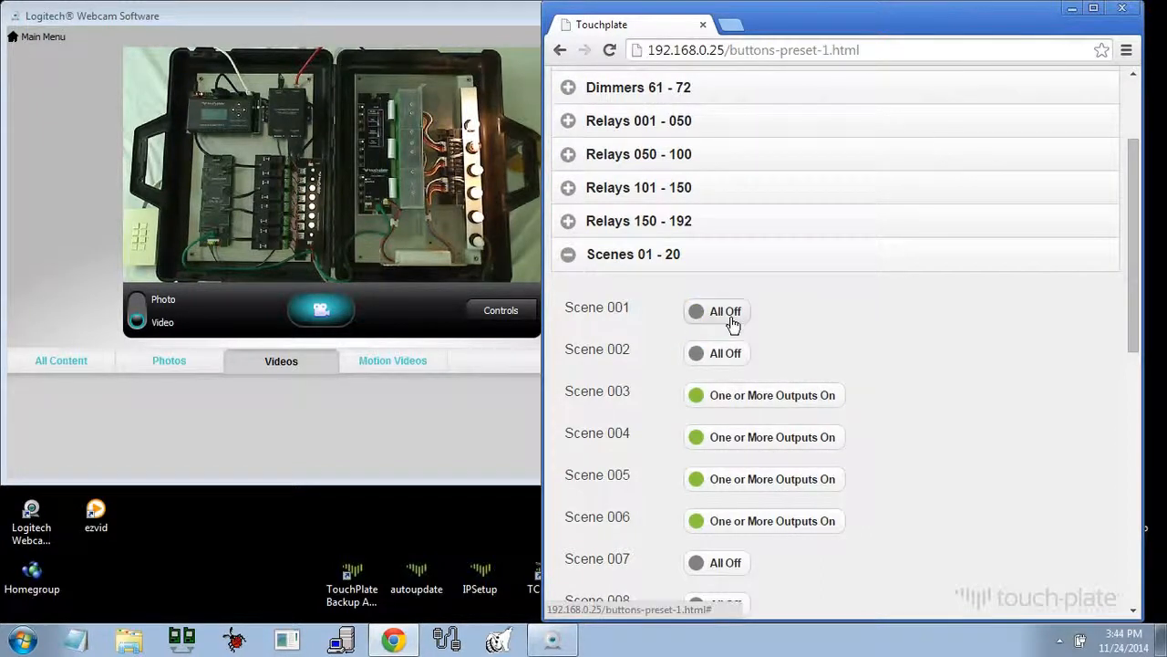
Step: Test the remaining on and off scenes by triggering Scene 004, Scene 003, Scene 006 and Scene 005 in that order
{"action": "left_click", "coordinate": [735, 441]}
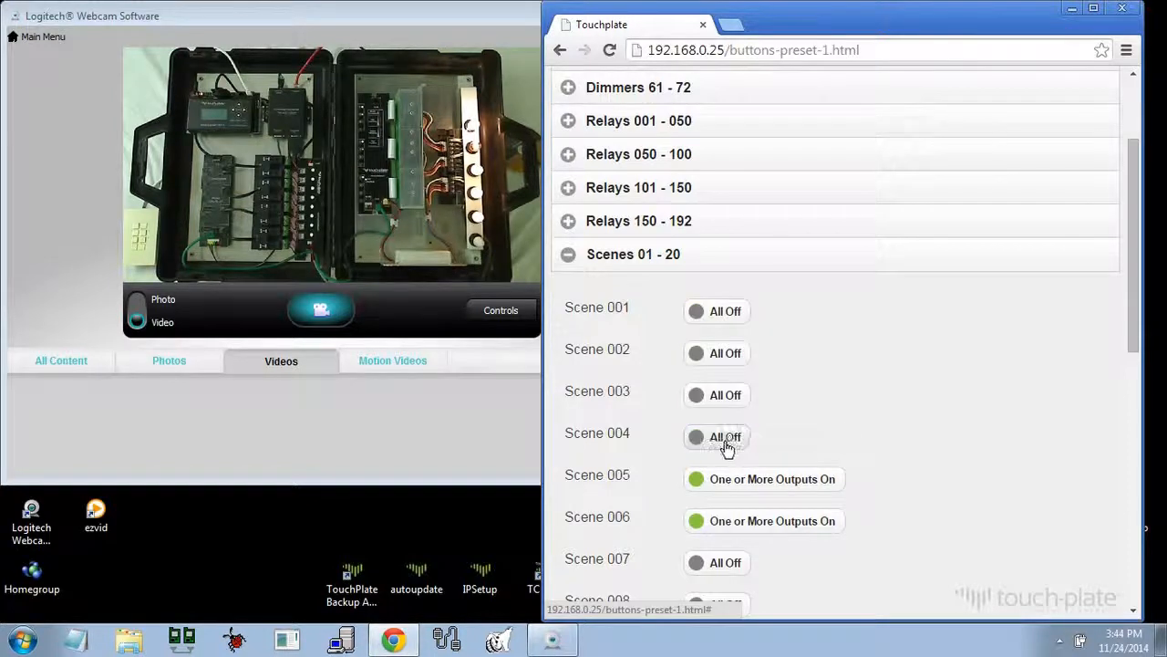
{"action": "left_click", "coordinate": [715, 405]}
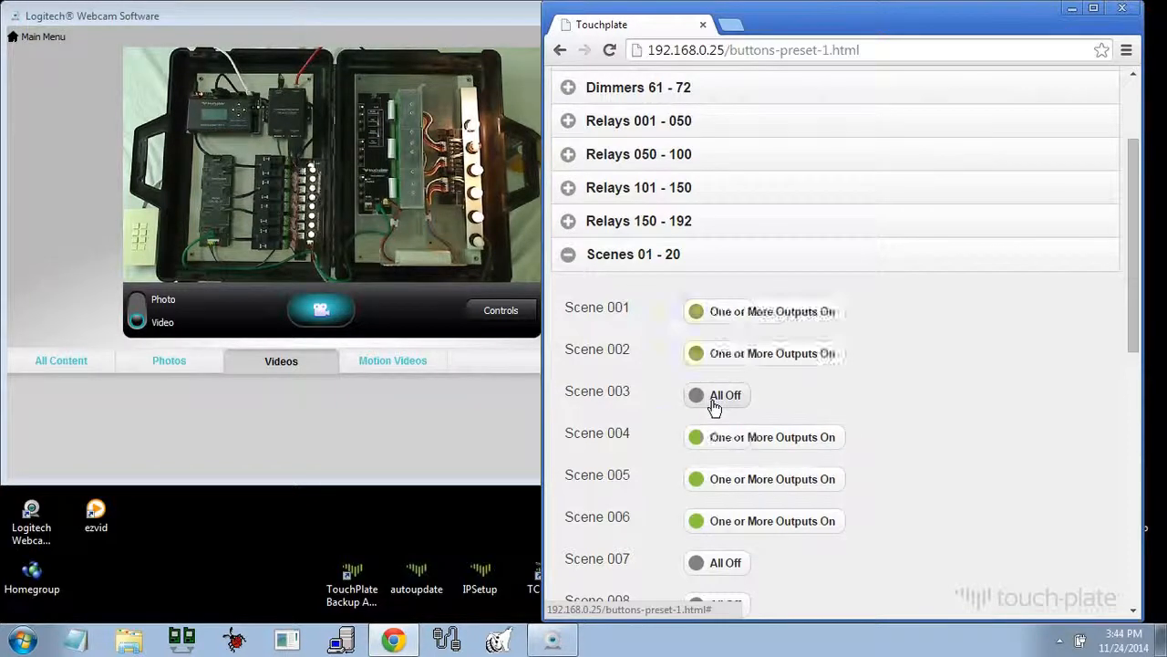
{"action": "left_click", "coordinate": [734, 520]}
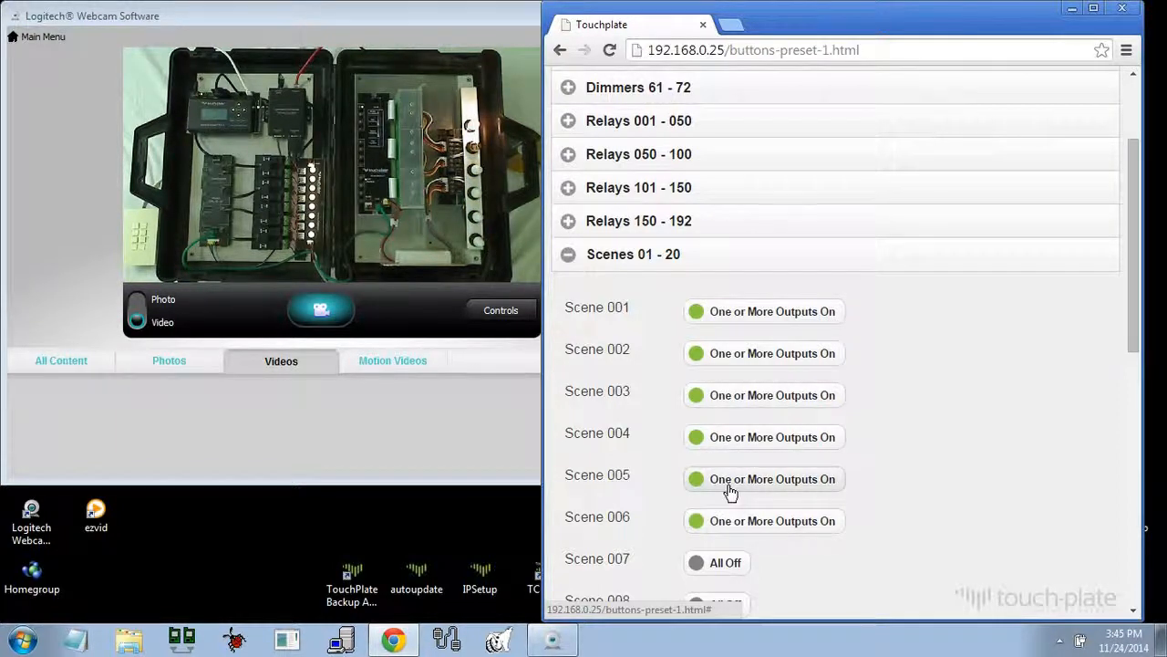
{"action": "left_click", "coordinate": [730, 490]}
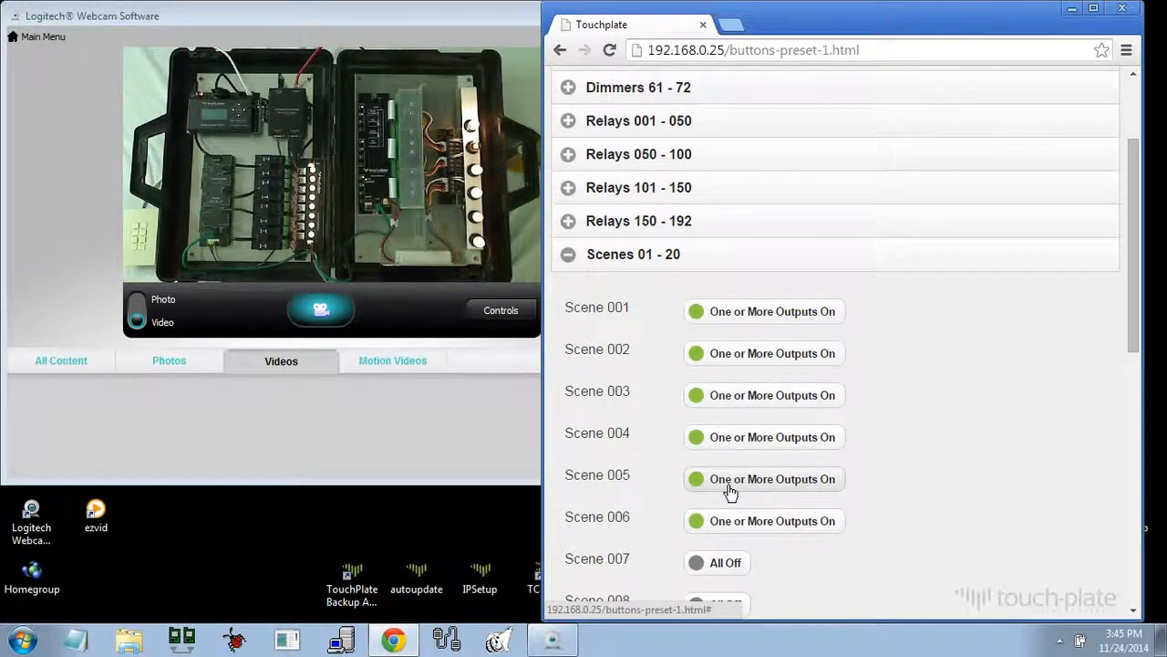